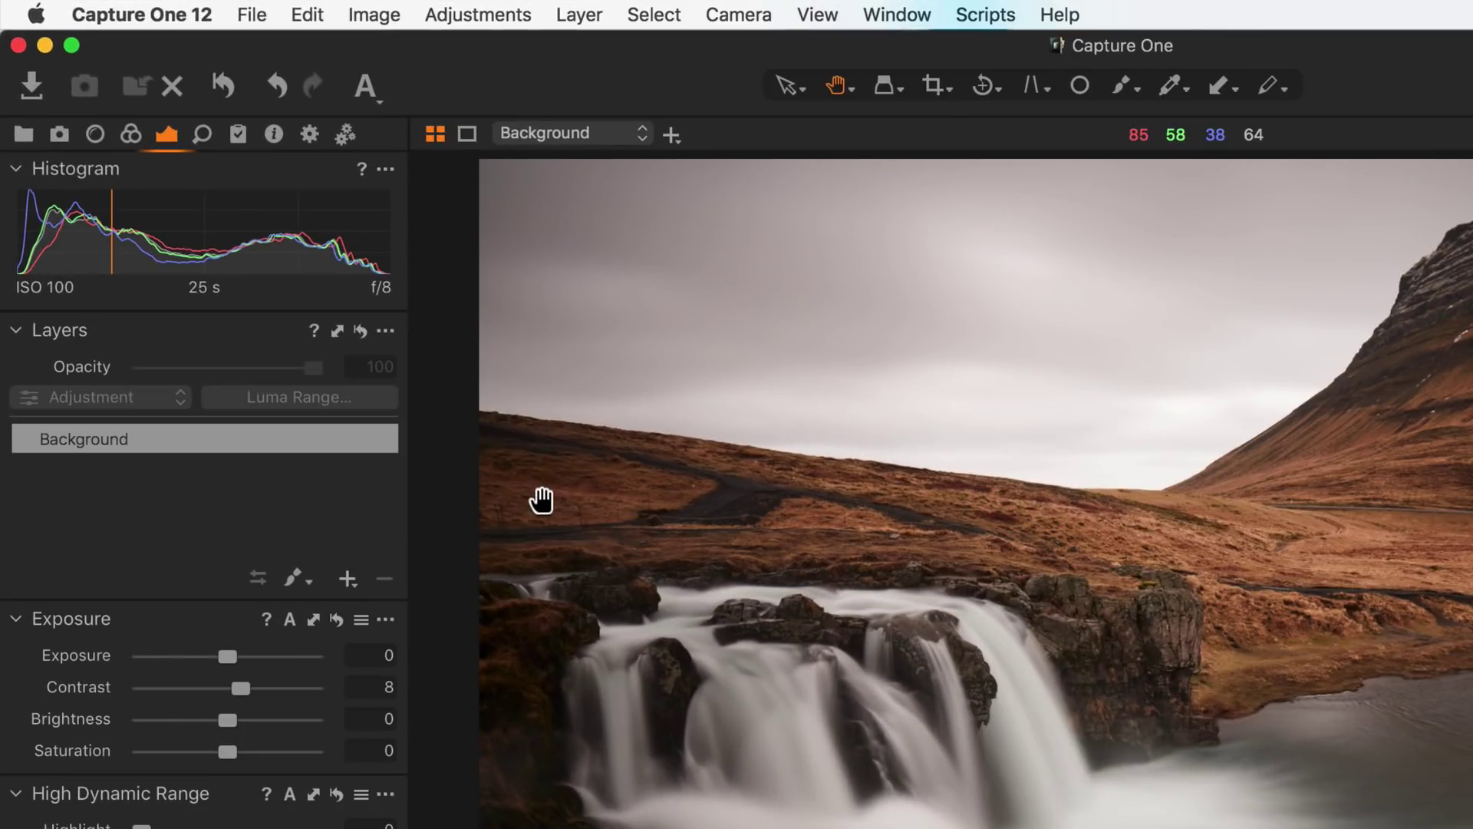
Add a new filled adjustment layer, Layer 1, above the Background layer
left_click(350, 583)
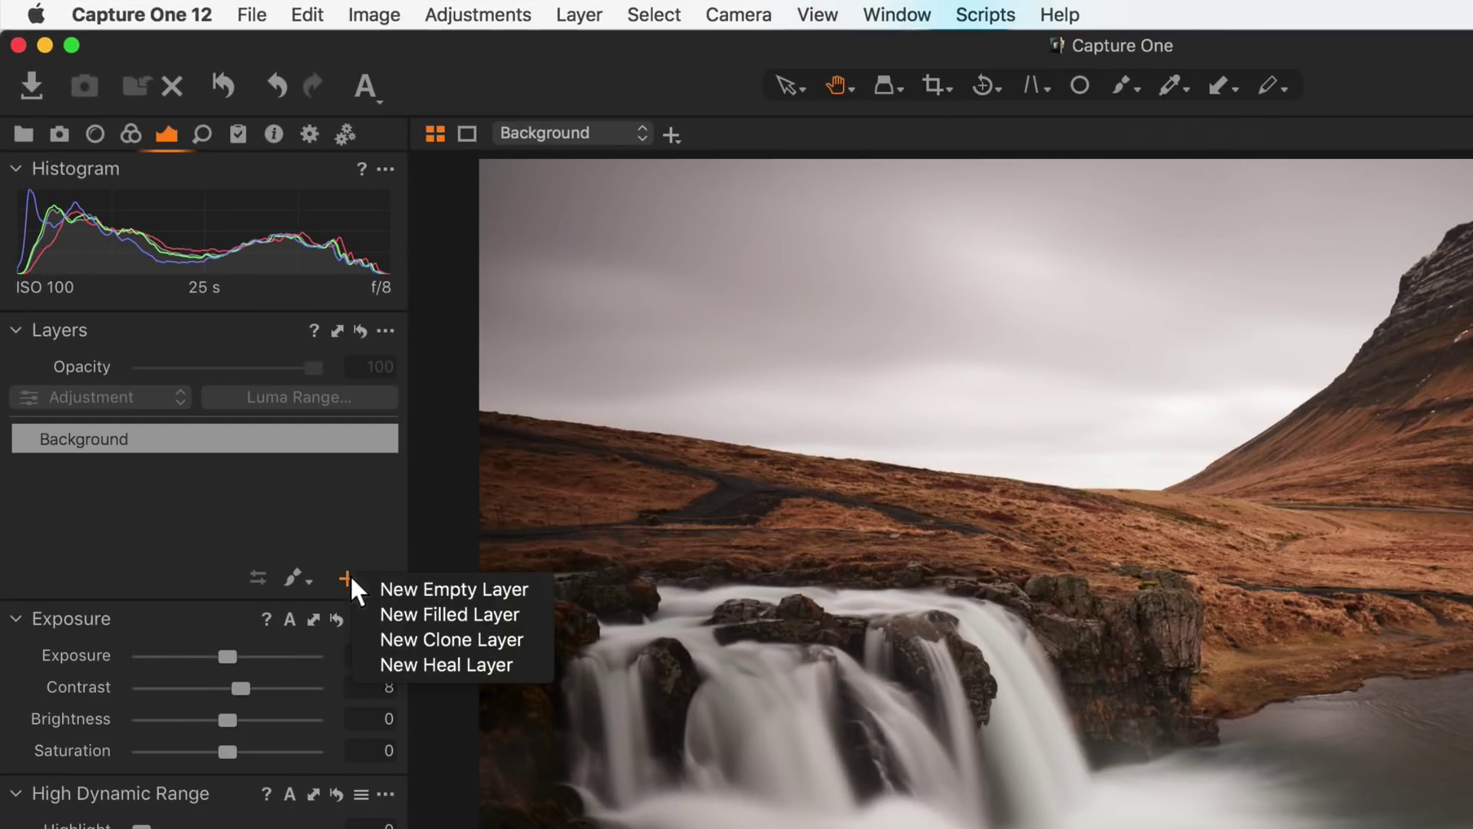
left_click(368, 619)
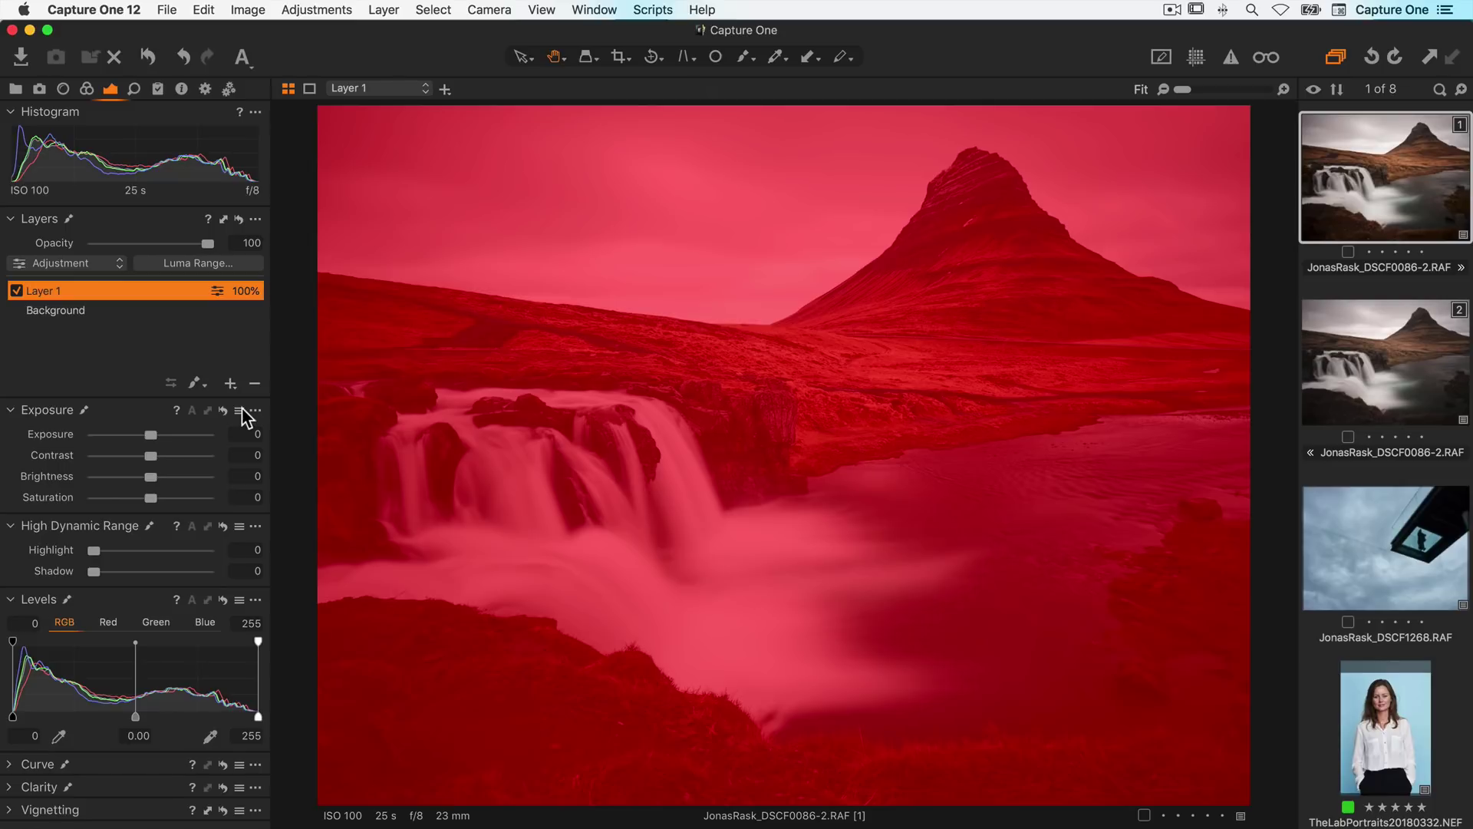
Narrow Layer 1's Luma Range to 165–204 with falloff 136–224, masking waterfall and sky
left_click(201, 264)
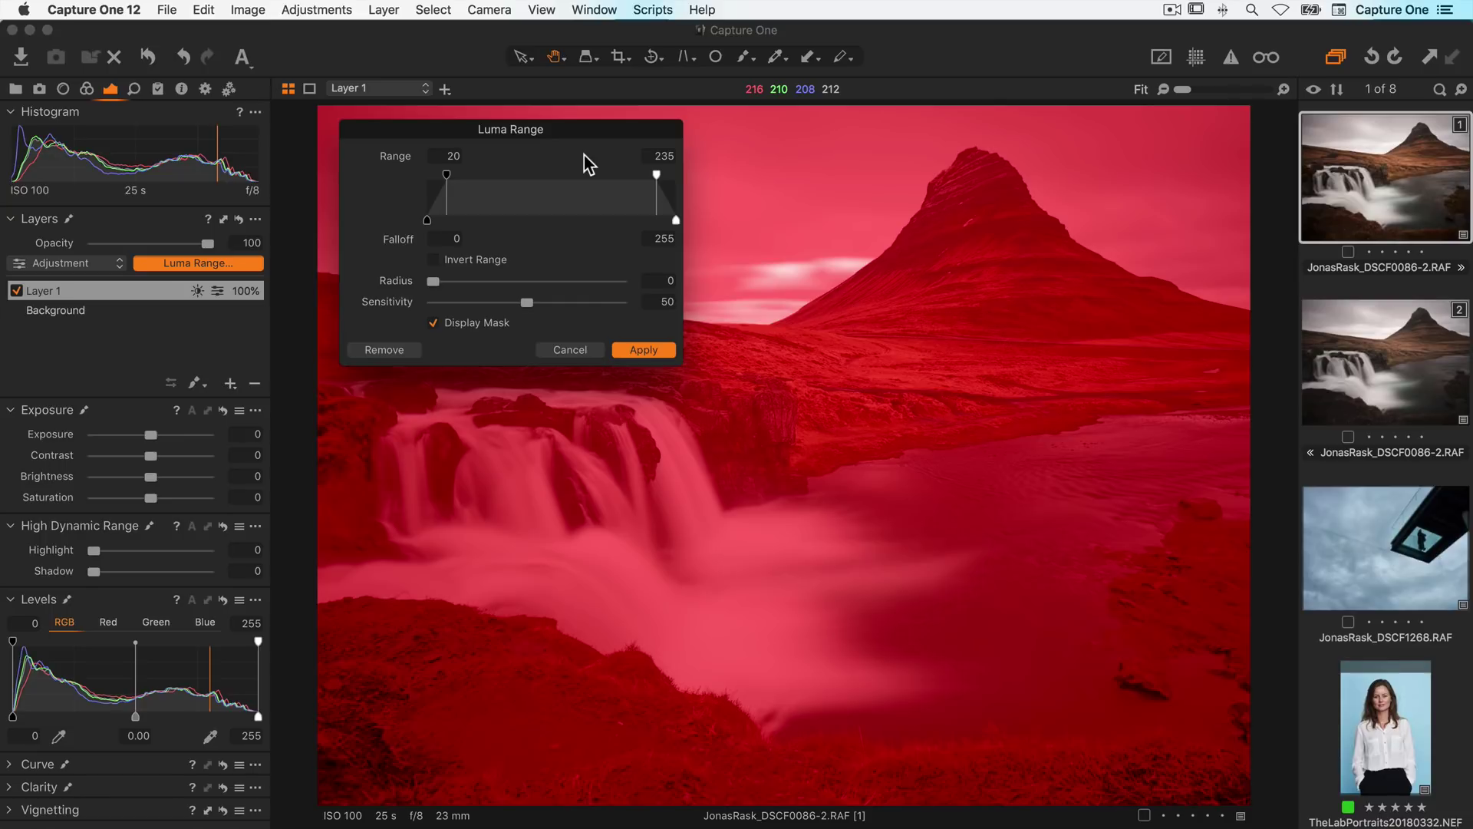
mouse_move(656, 175)
left_mouse_down()
mouse_move(488, 174)
mouse_move(651, 182)
left_mouse_up()
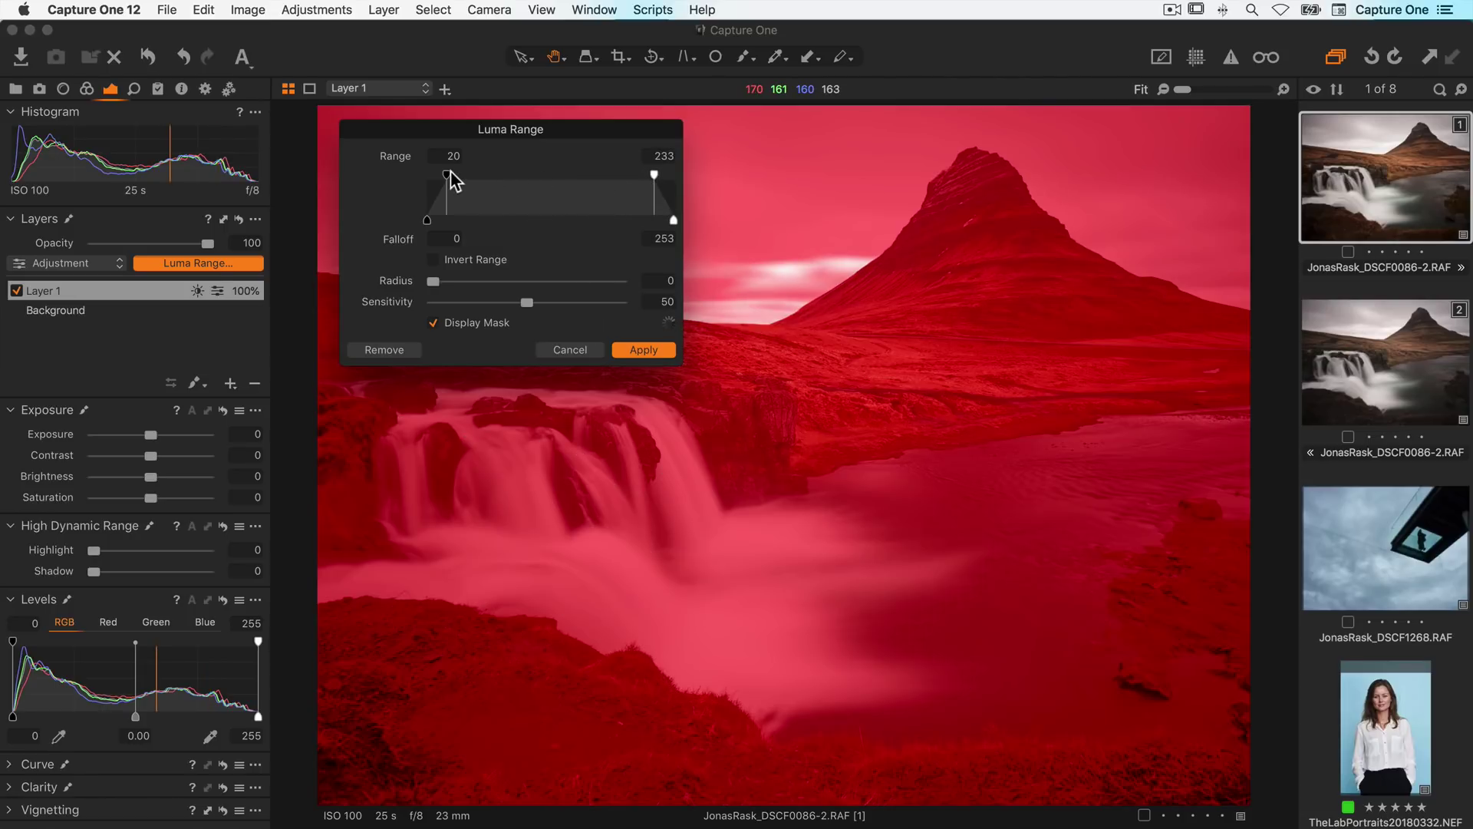
left_click_drag(446, 171, 615, 174)
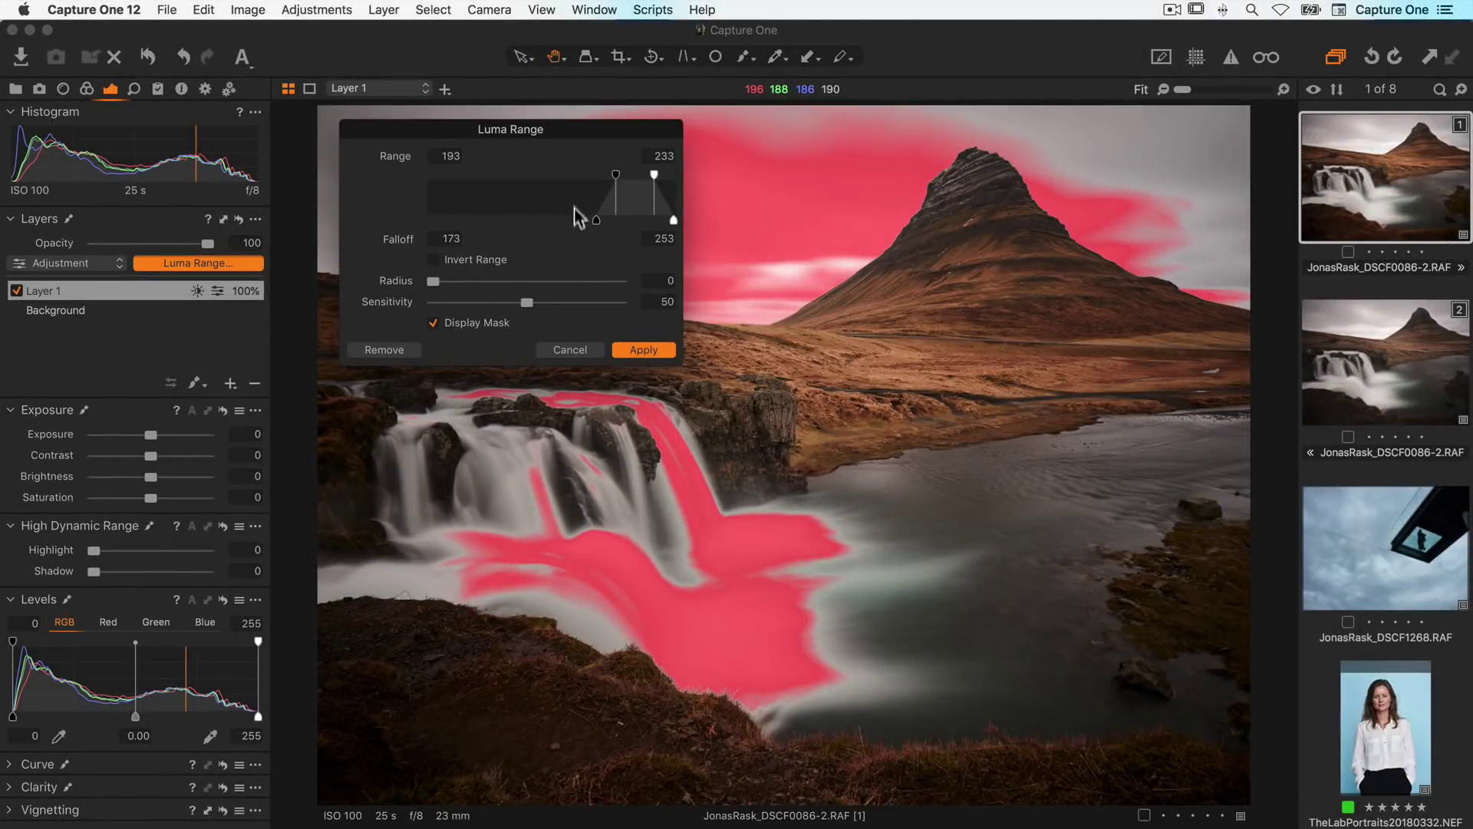
mouse_move(597, 219)
left_mouse_down()
mouse_move(611, 220)
mouse_move(591, 223)
left_mouse_up()
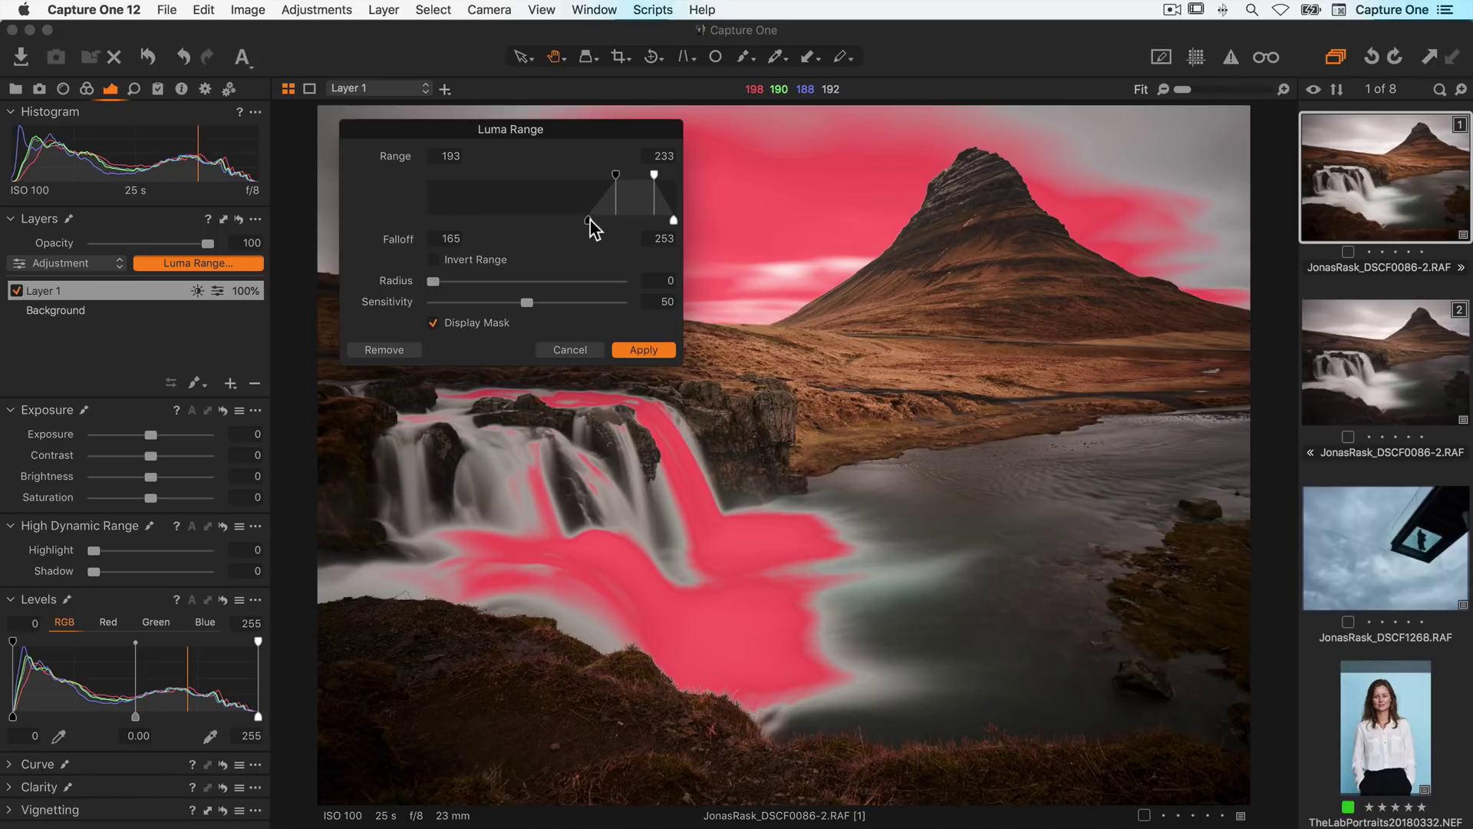
left_click_drag(642, 207, 607, 196)
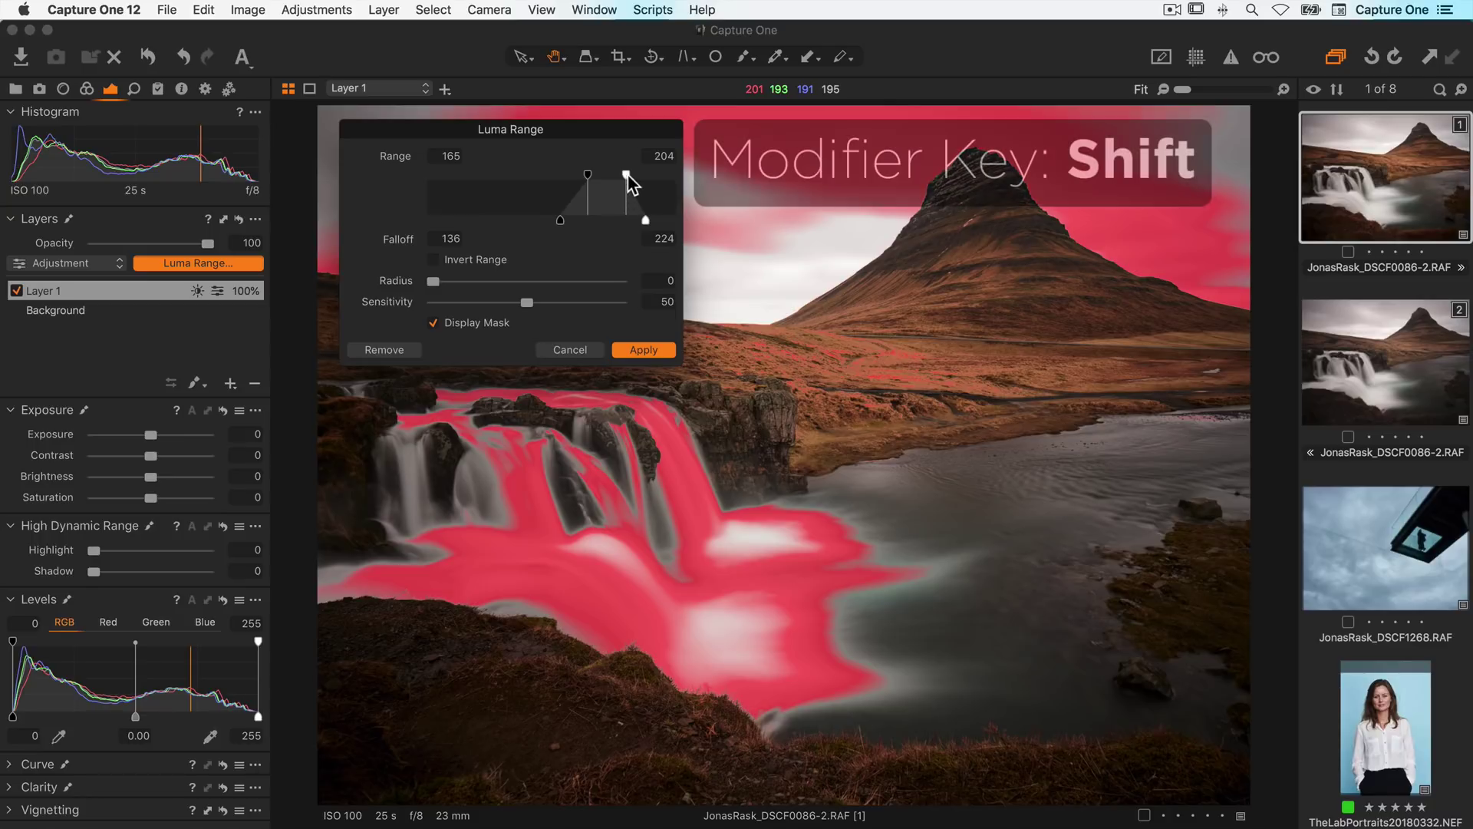
Widen the luma falloff evenly to 98–251 for a softer mask over sky and water
mouse_move(626, 175)
left_mouse_down()
mouse_move(639, 175)
mouse_move(626, 174)
left_mouse_up()
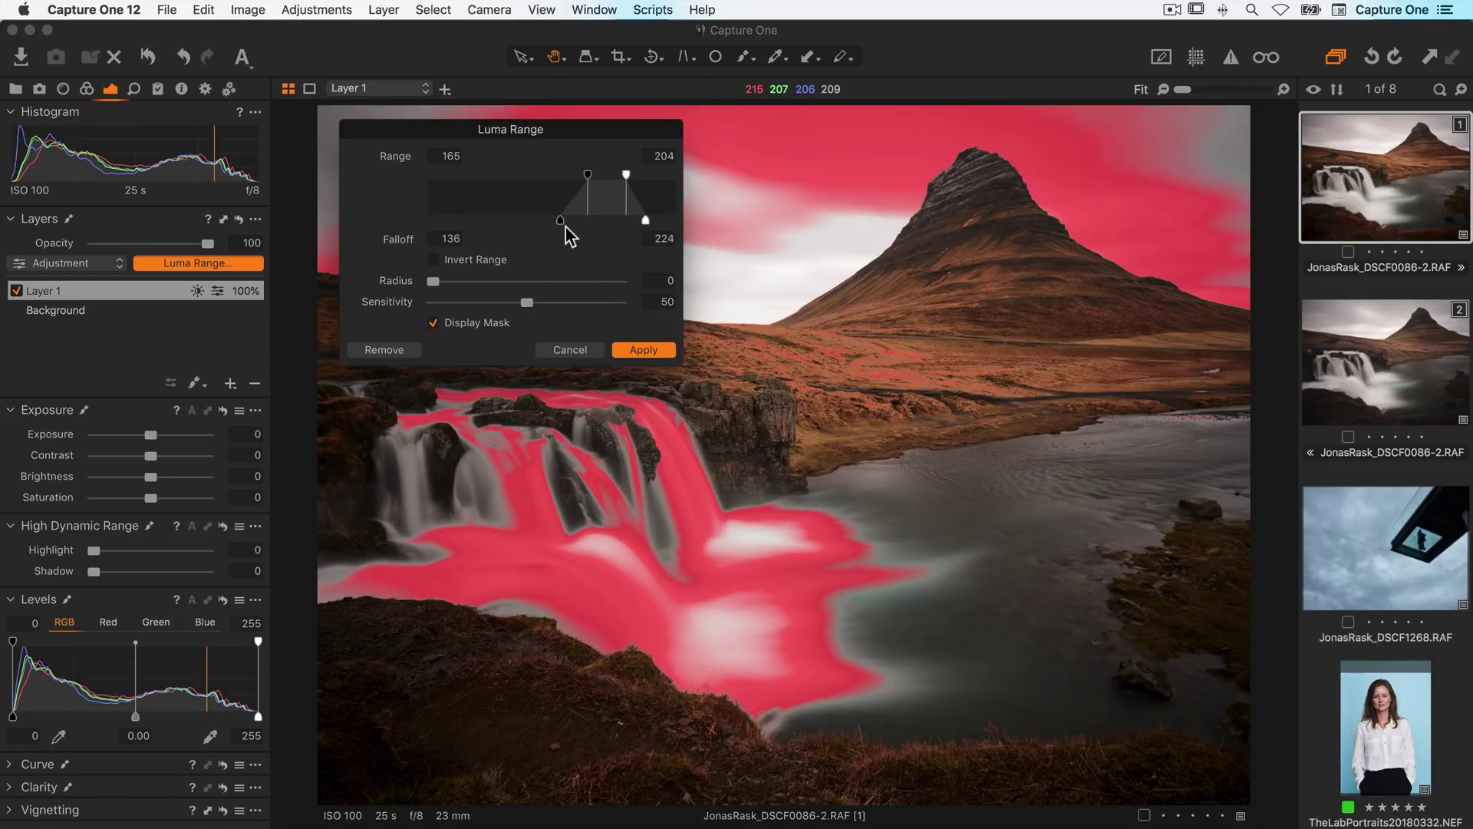
left_click_drag(560, 220, 522, 219)
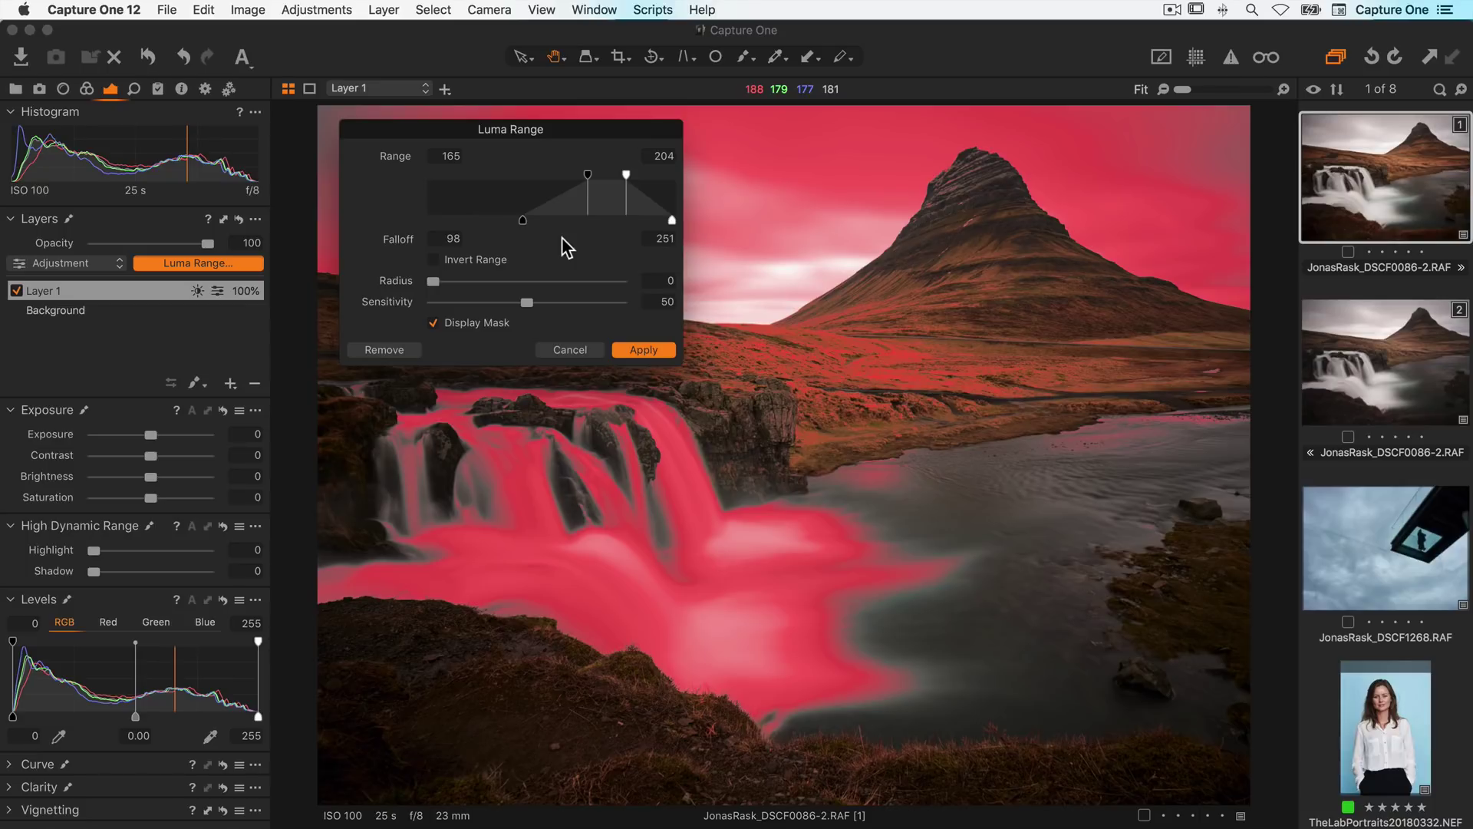
Set the mask edge sensitivity to 100 after comparing it against 0
left_click(569, 281)
left_click_drag(526, 301, 433, 302)
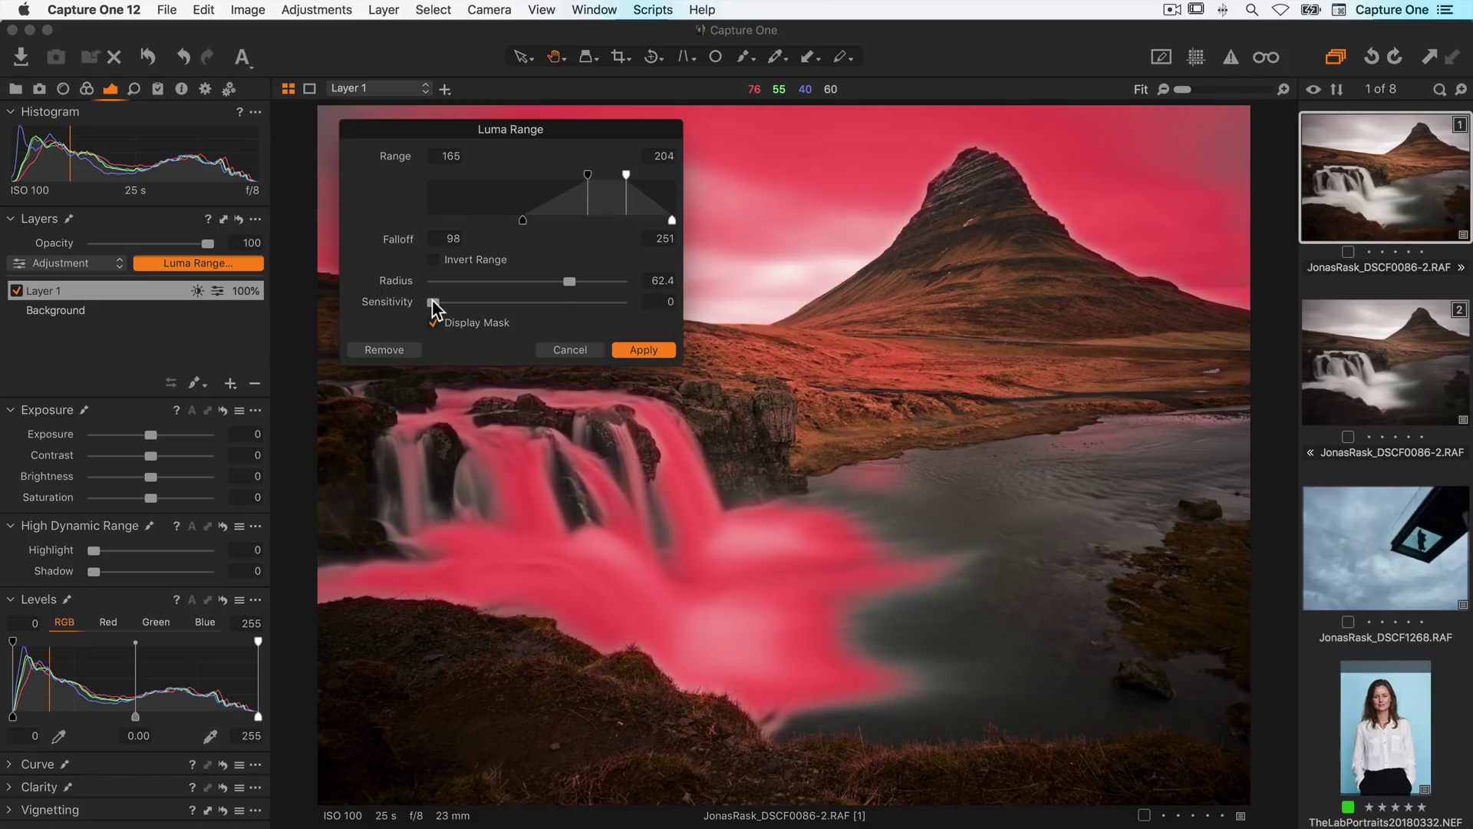
left_click_drag(433, 301, 621, 302)
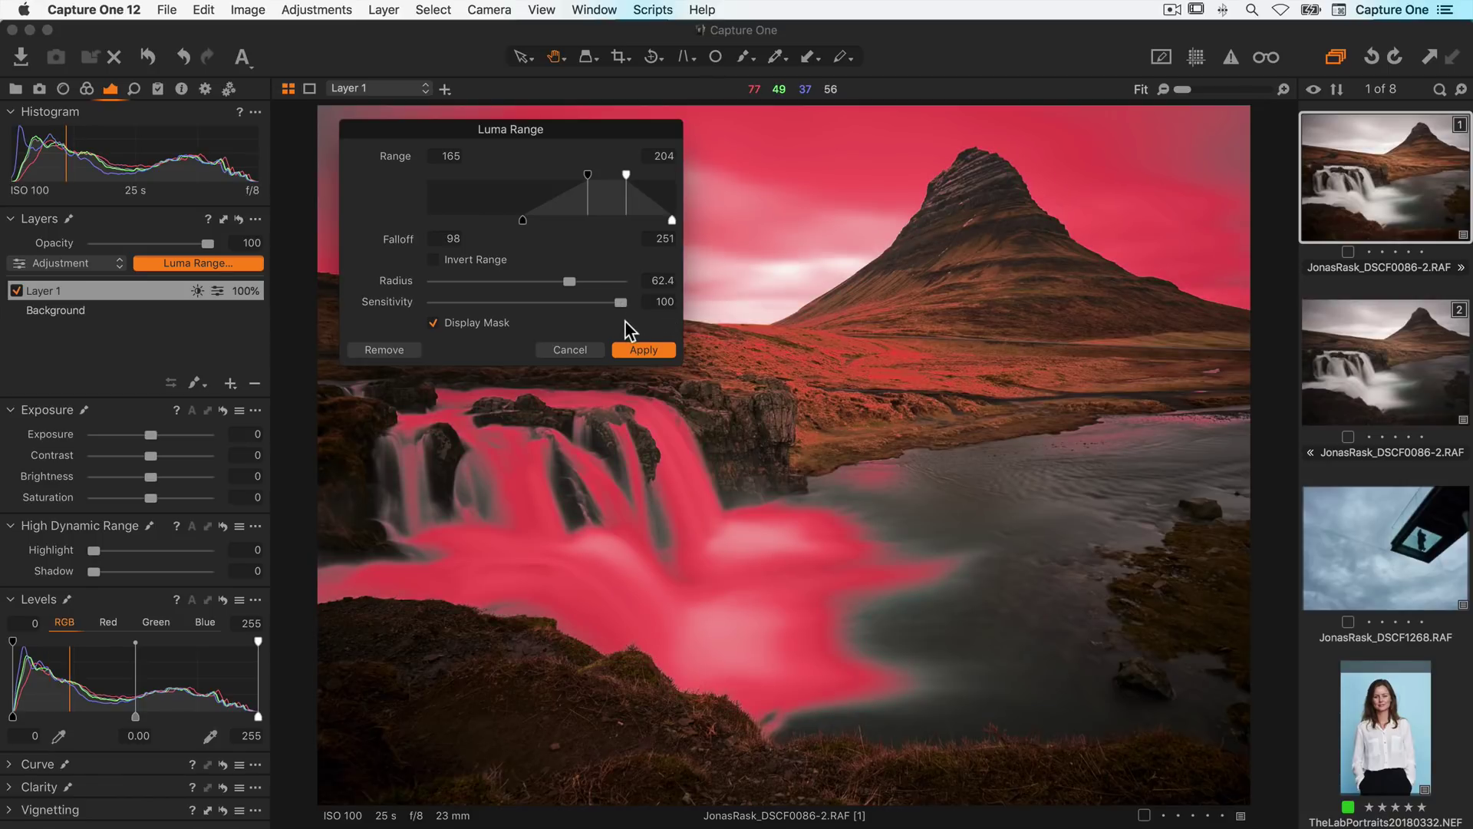
left_click_drag(620, 302, 432, 302)
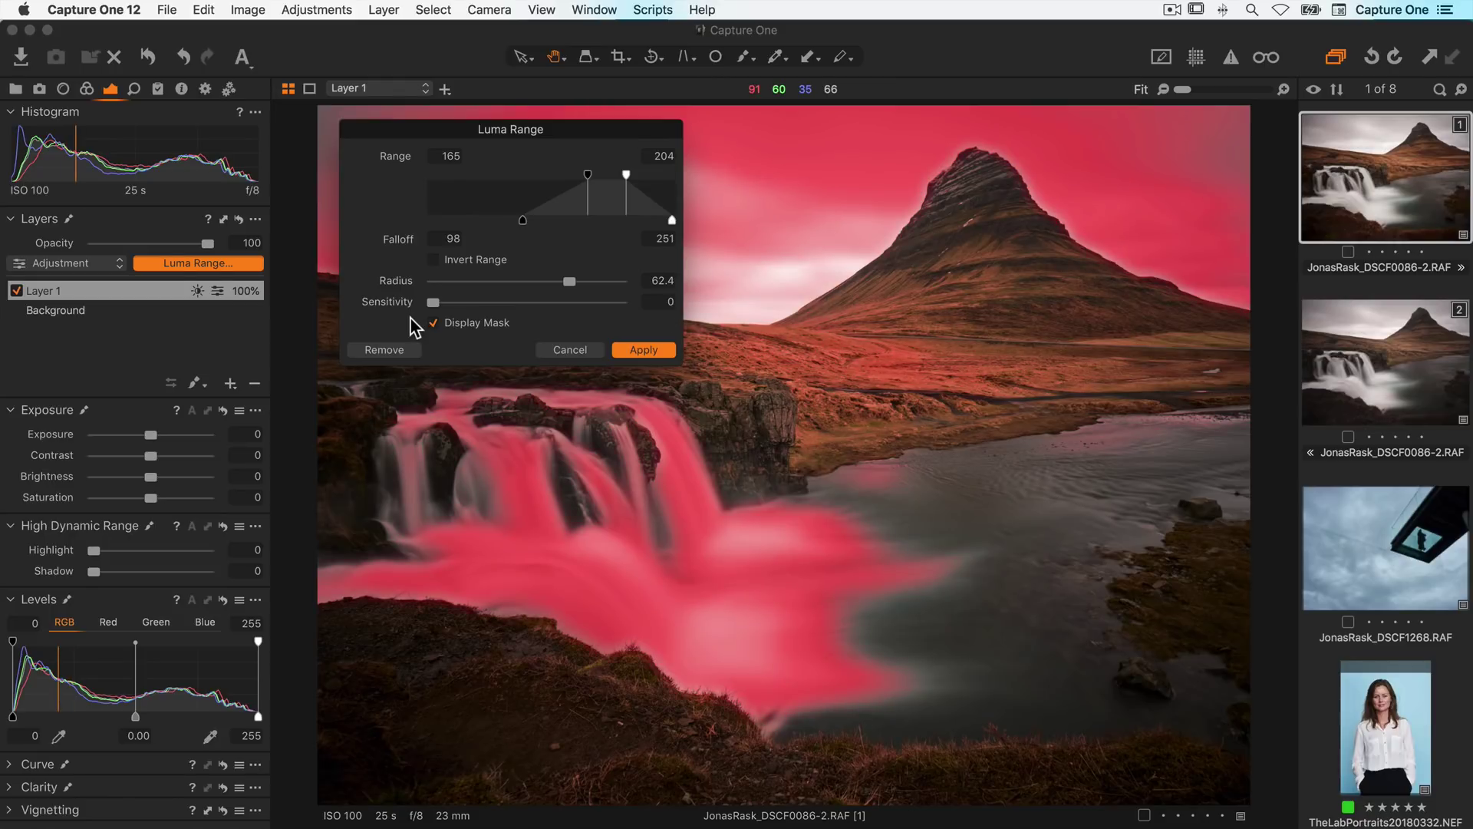
left_click(626, 305)
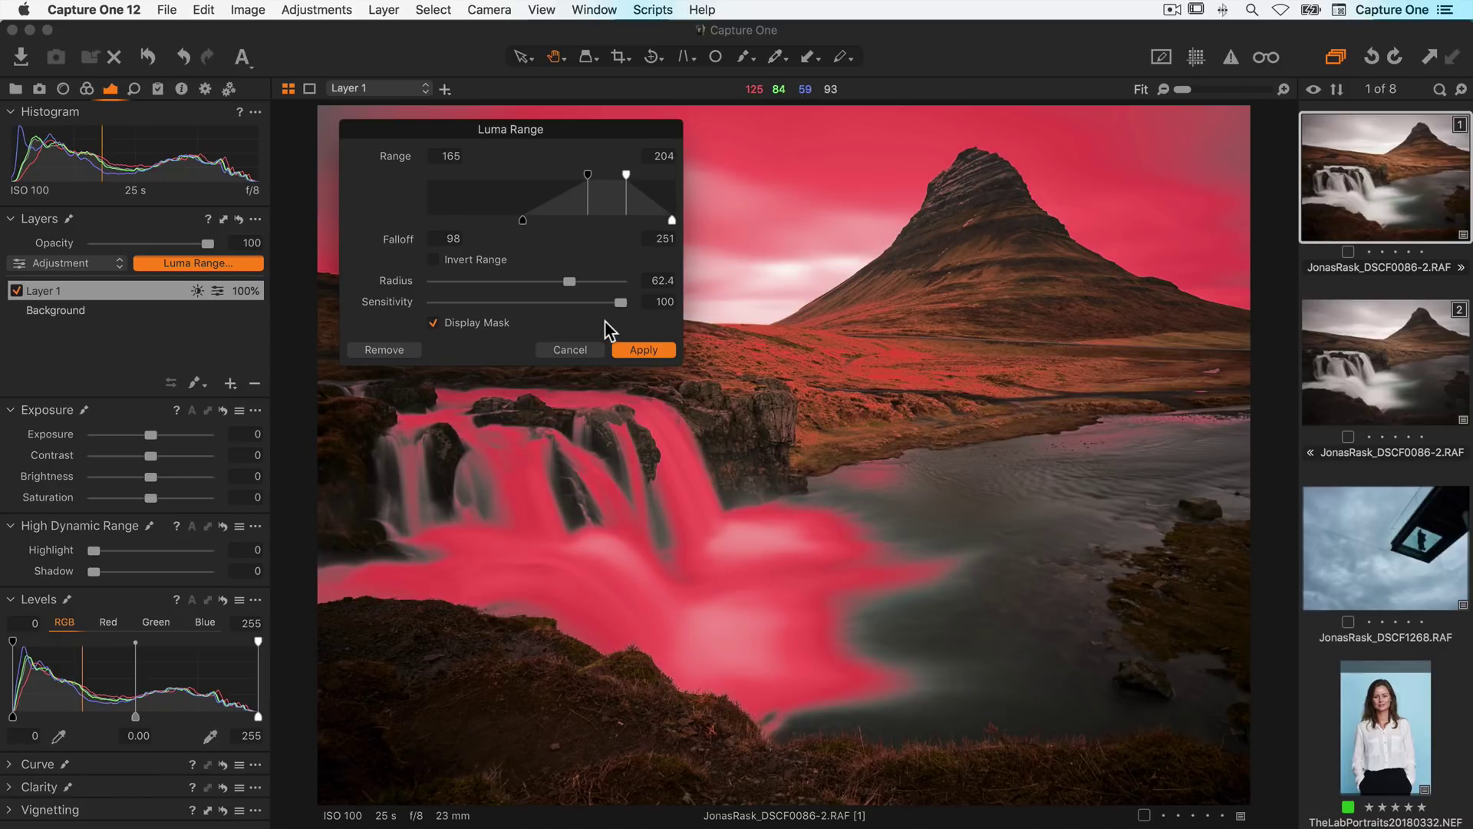
Set the mask radius to 110 and apply the luma range mask to Layer 1
left_click_drag(570, 282, 643, 281)
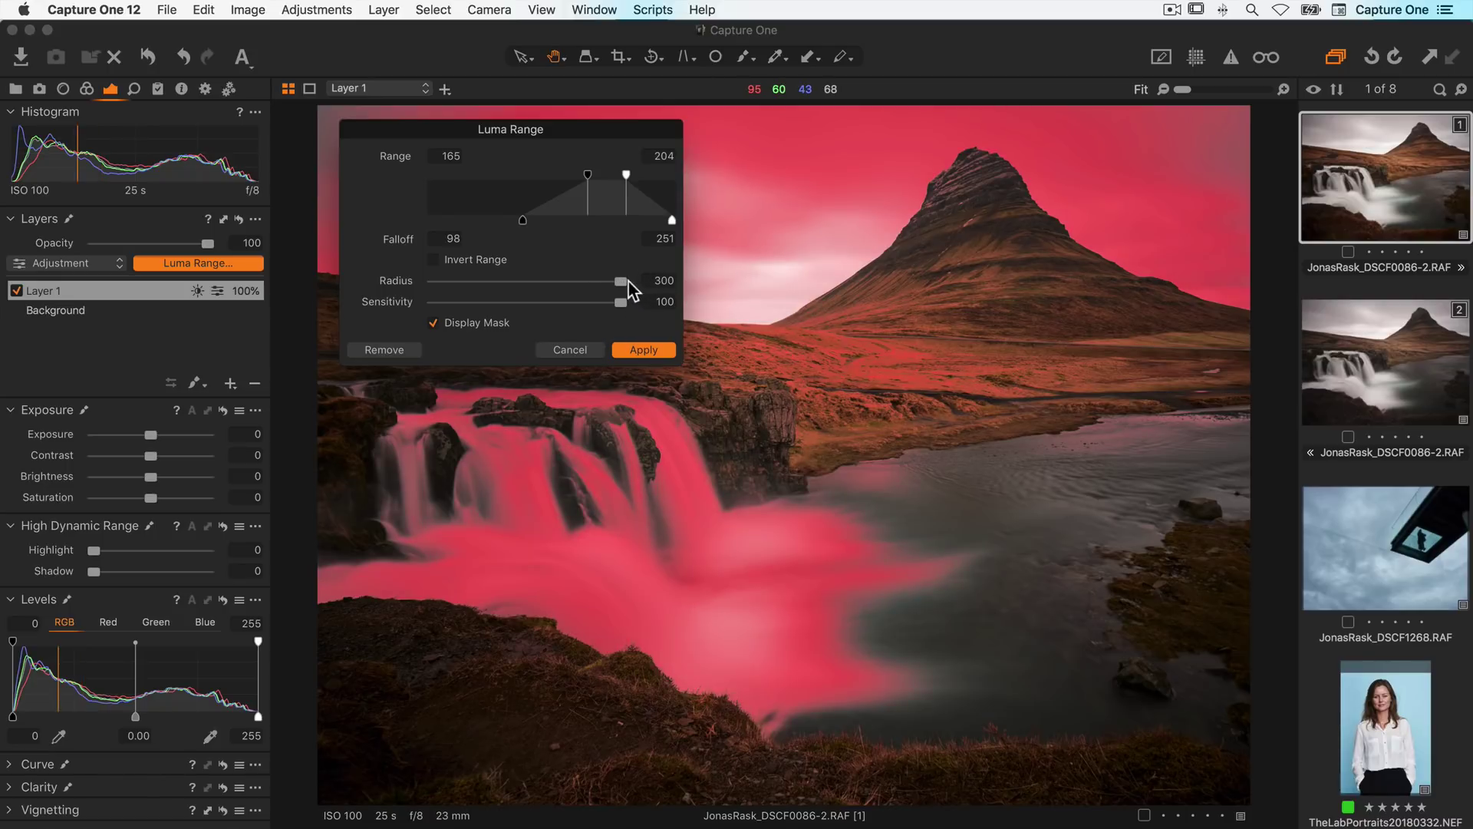
left_click_drag(600, 281, 590, 281)
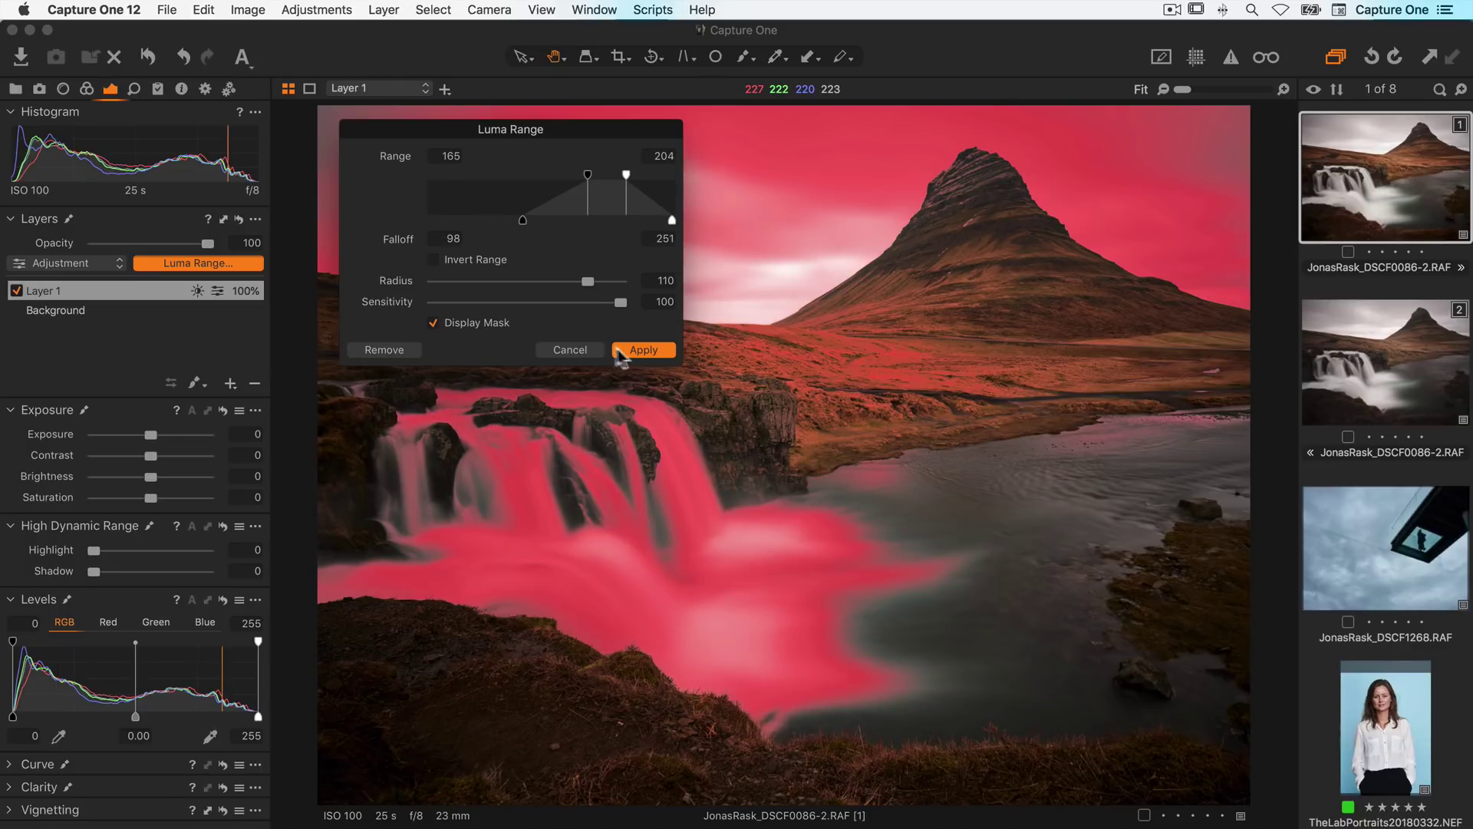
left_click(641, 349)
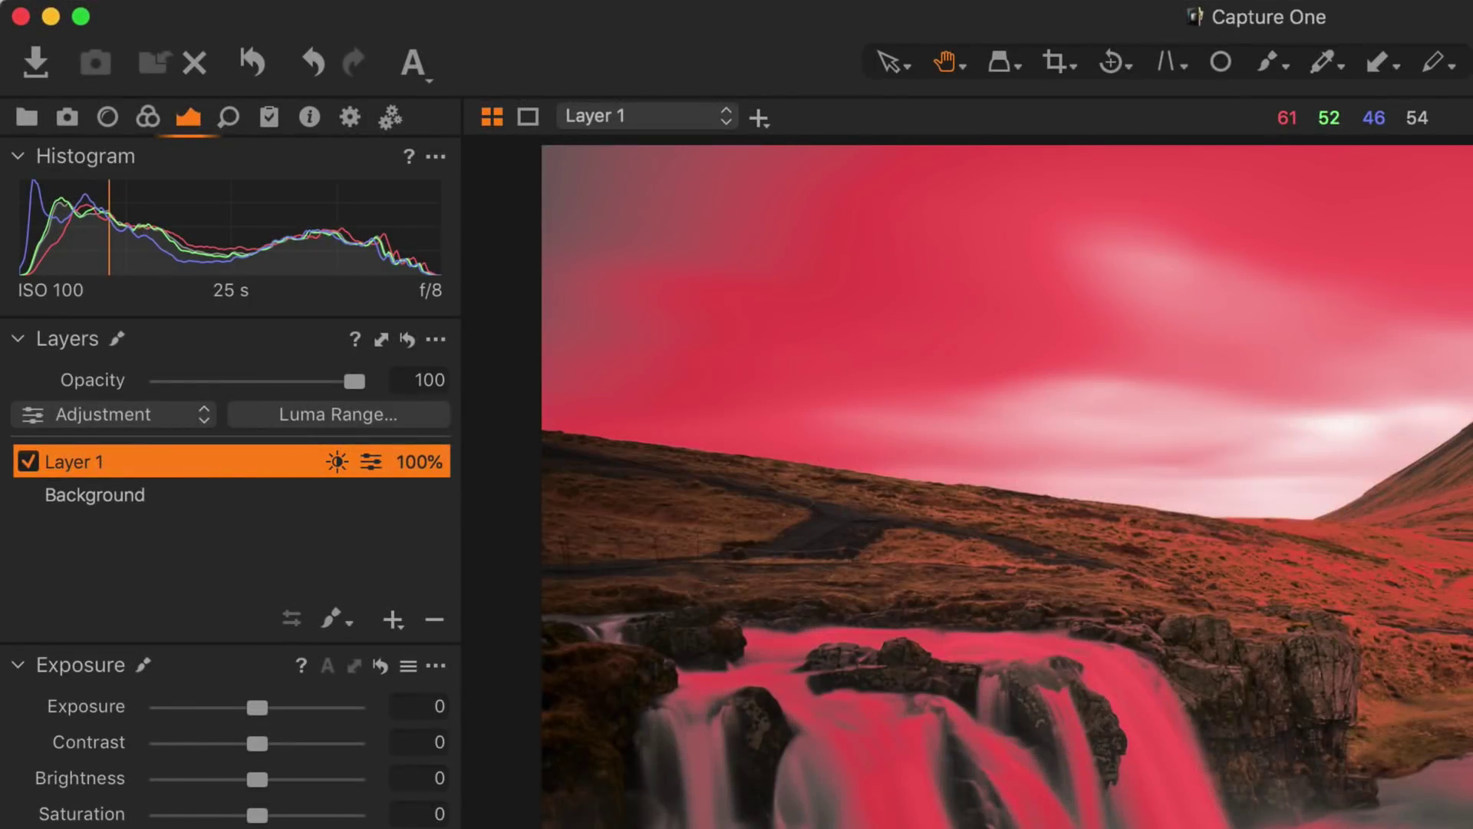
Extend the waterfall mask's upper range to 235, apply it, and add clarity to Layer 1
left_click(402, 421)
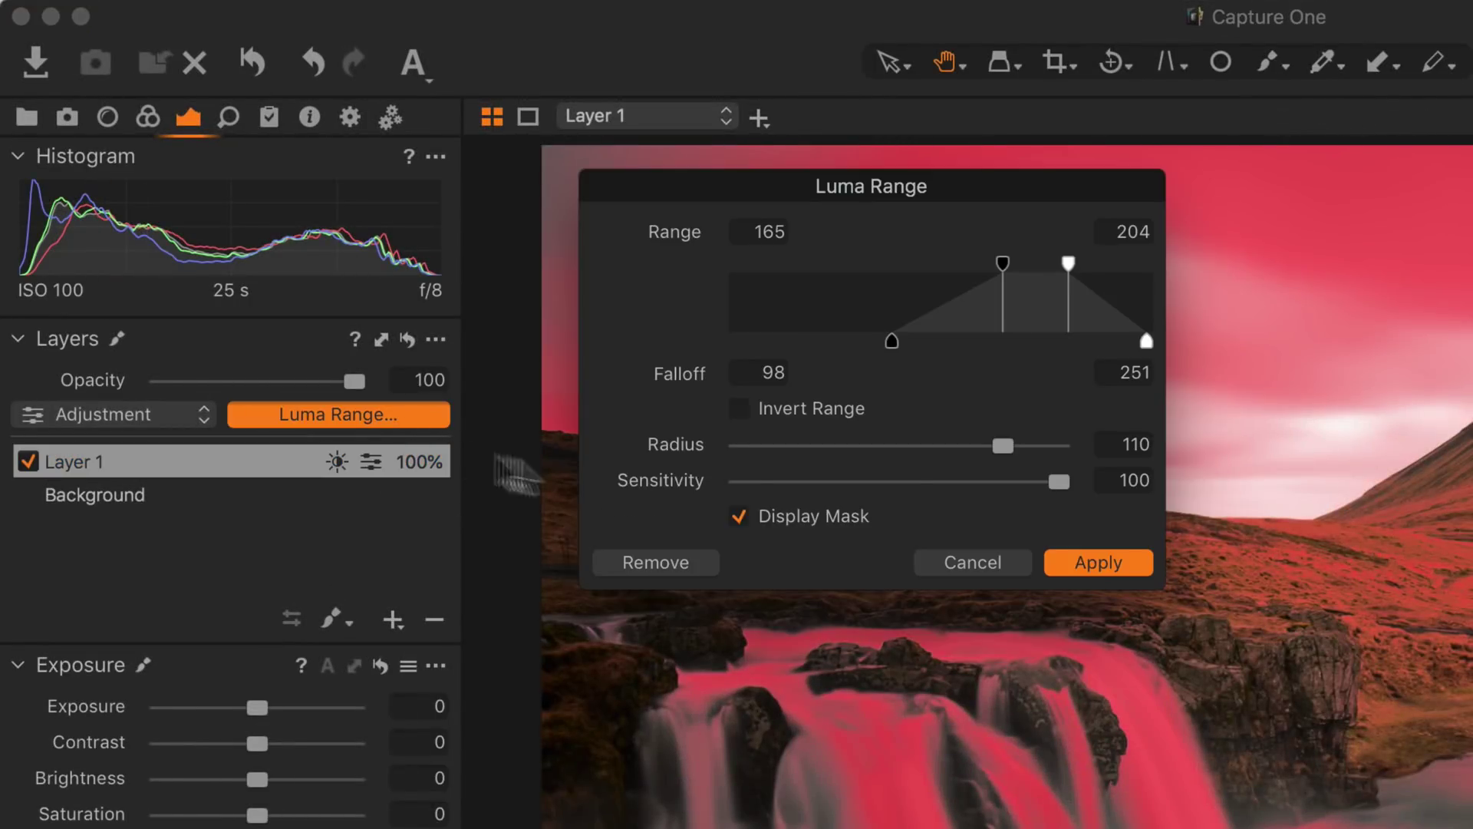
left_click_drag(1069, 264, 1123, 265)
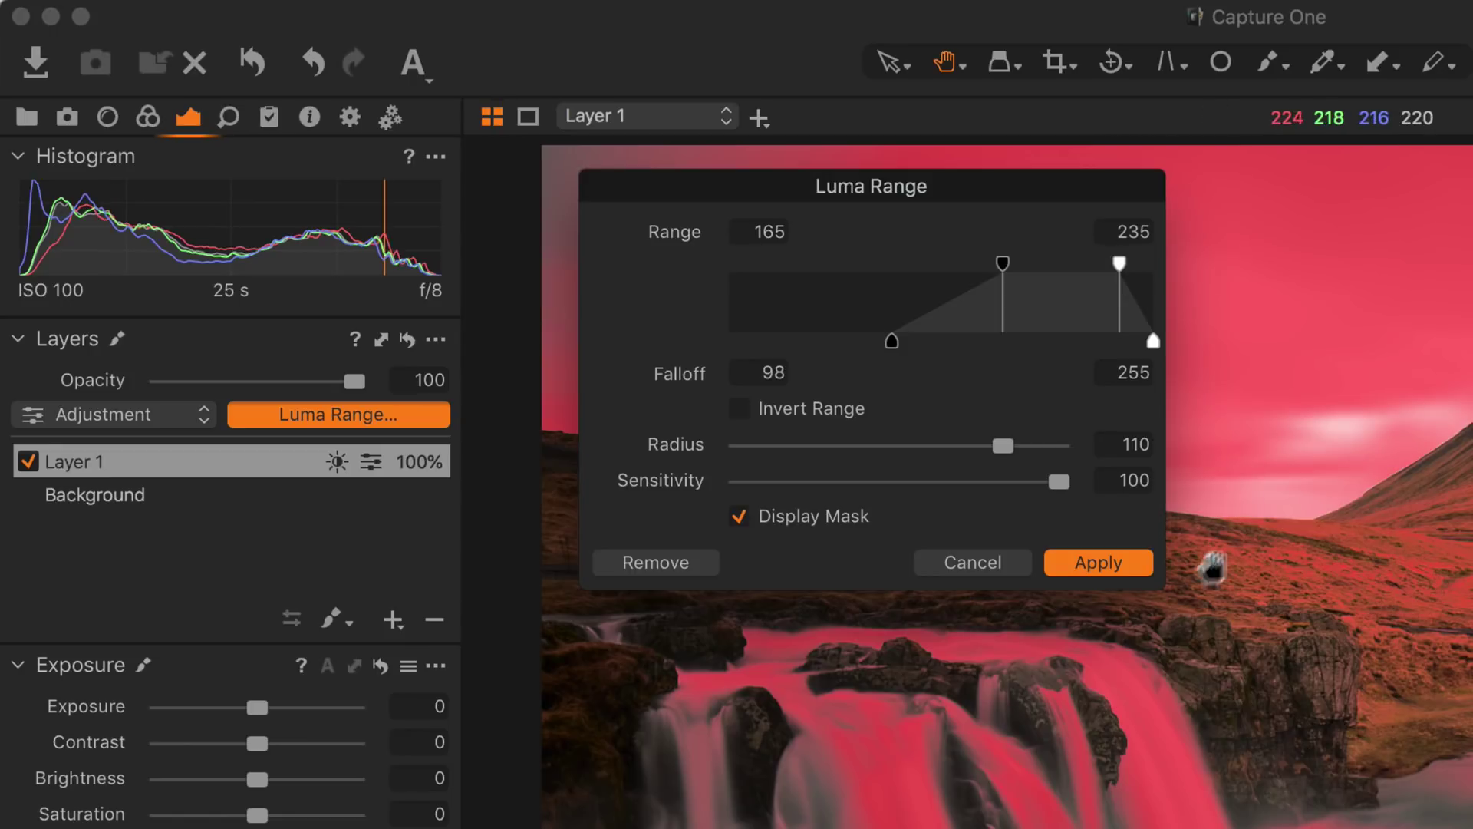
left_click(1107, 568)
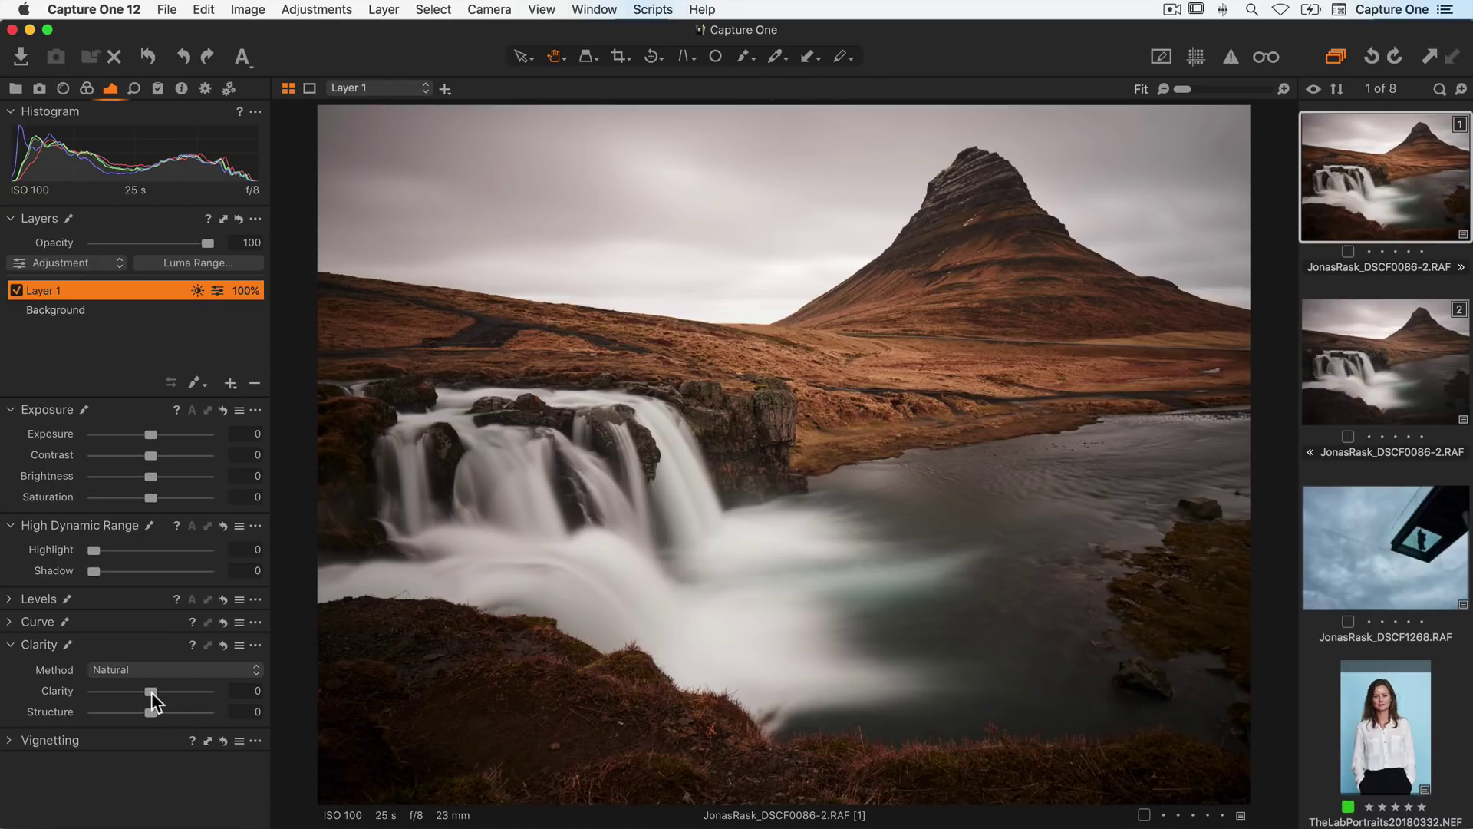
left_click_drag(151, 691, 236, 704)
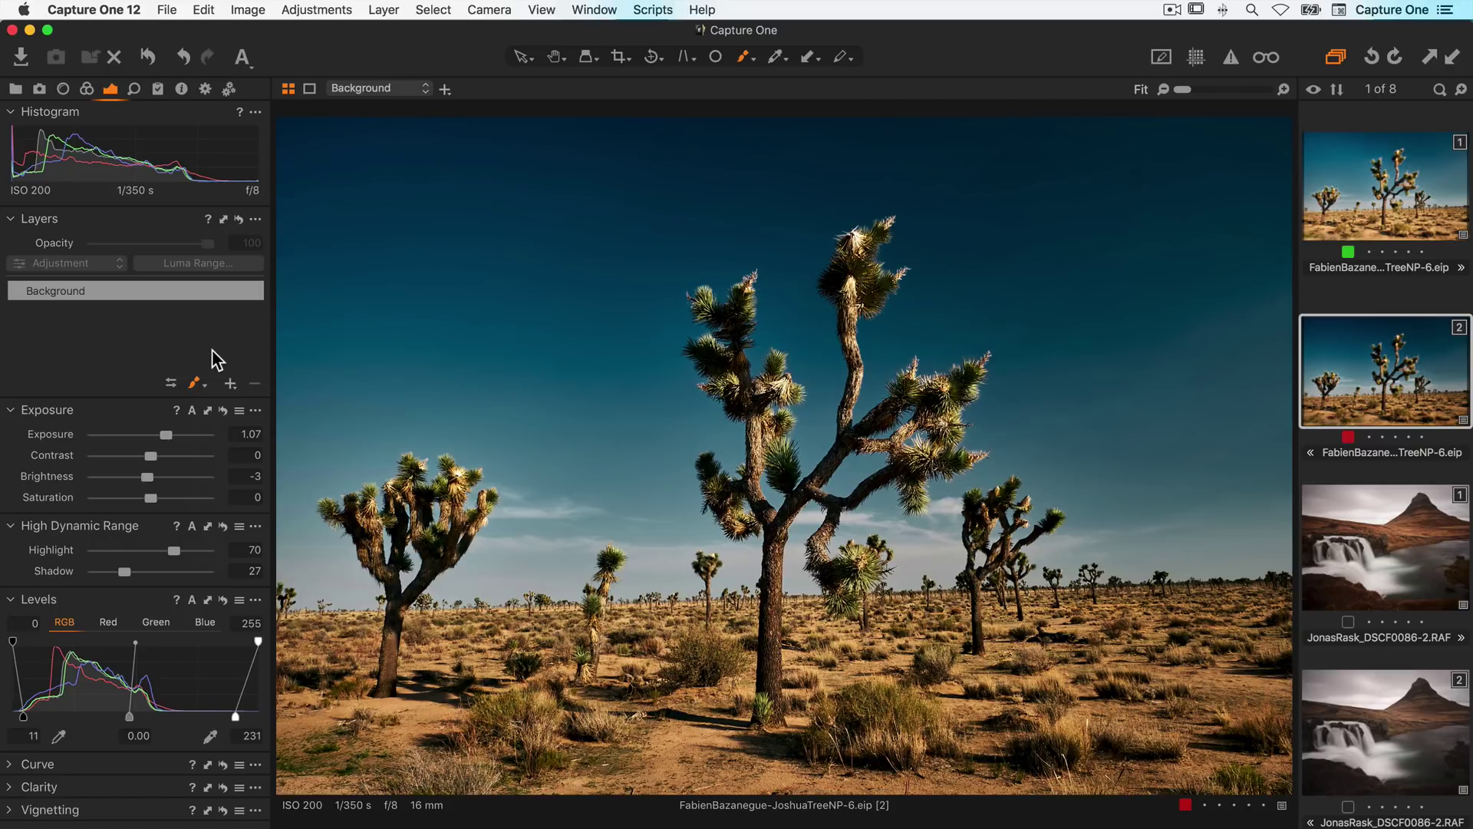
Draw a linear gradient mask over the Joshua tree sky, fading down to the horizon
left_click(202, 382)
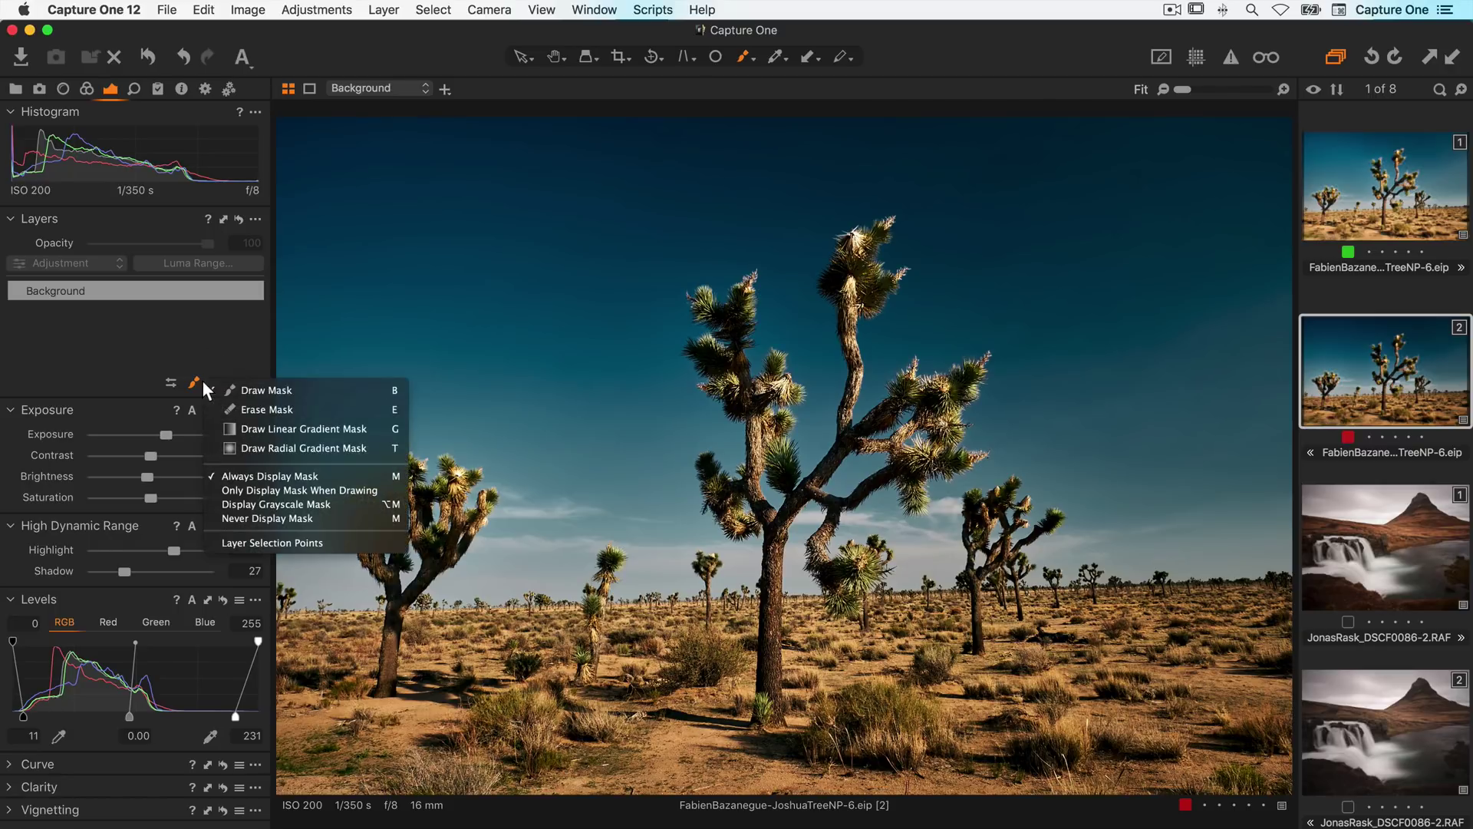
left_click(223, 428)
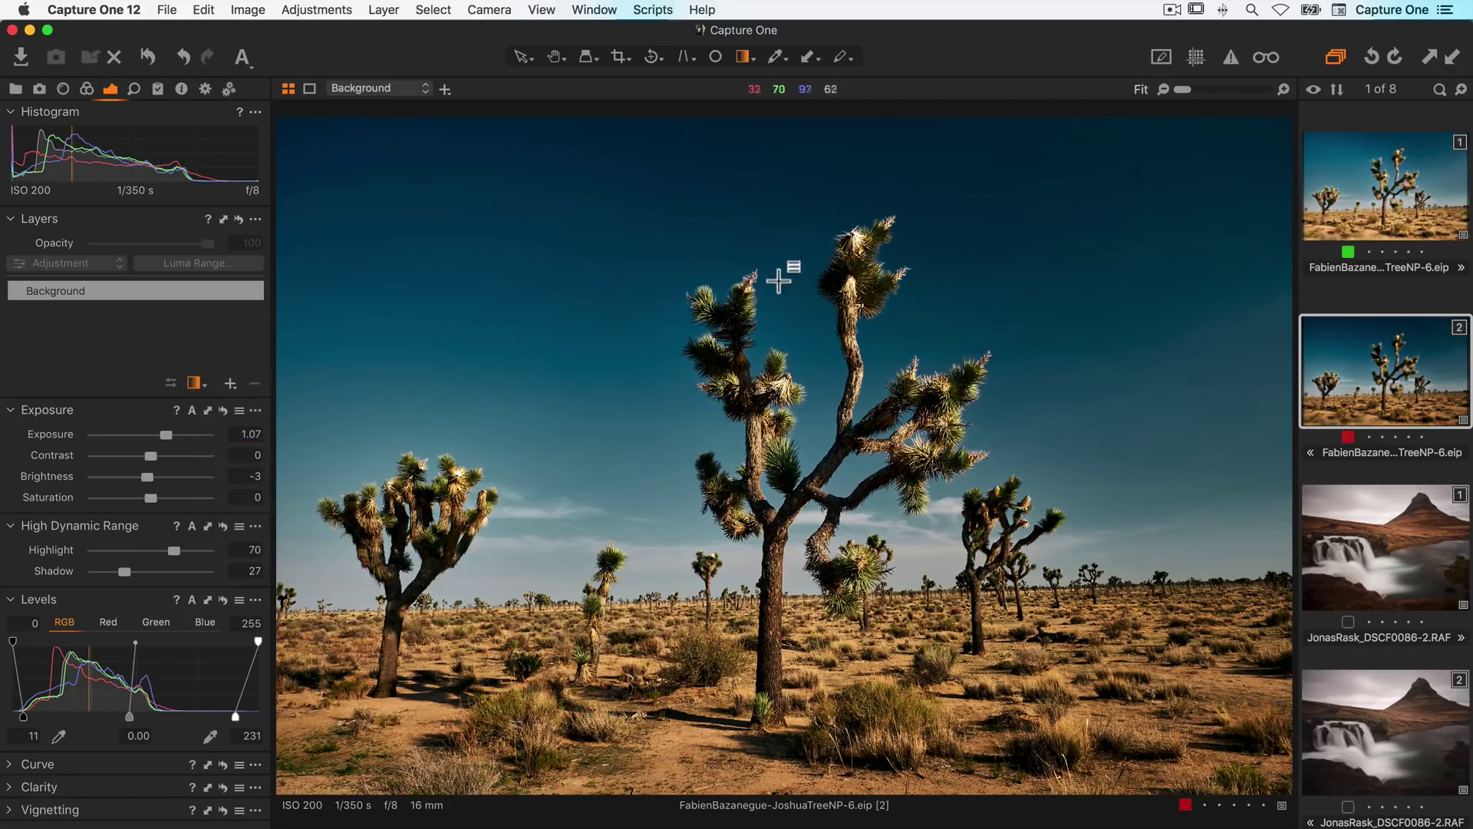
left_click_drag(748, 299, 756, 681)
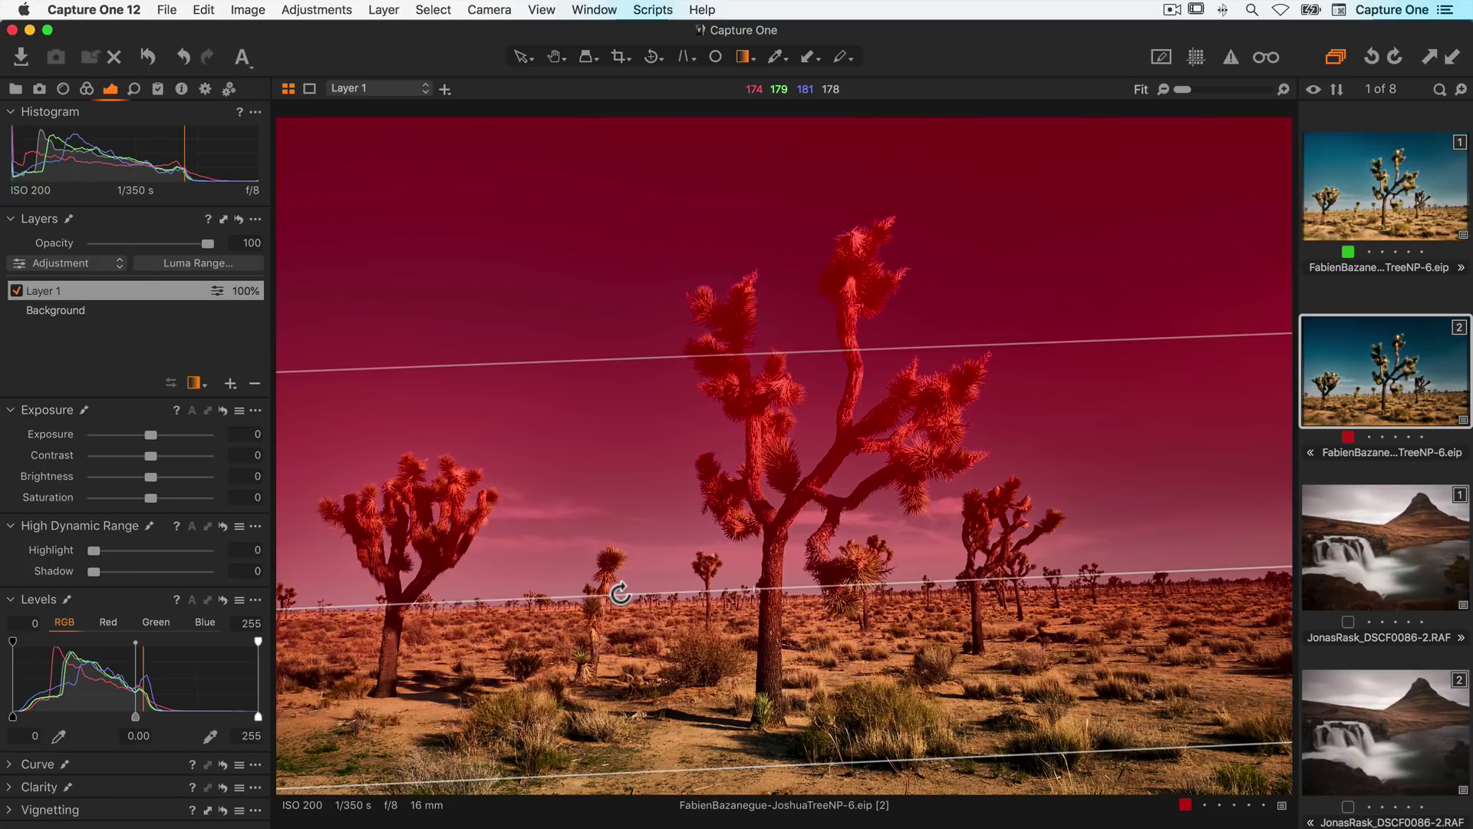
Limit the sky mask to Range 56–178, Falloff 46–208, Radius 26, then lower its exposure
left_click(196, 265)
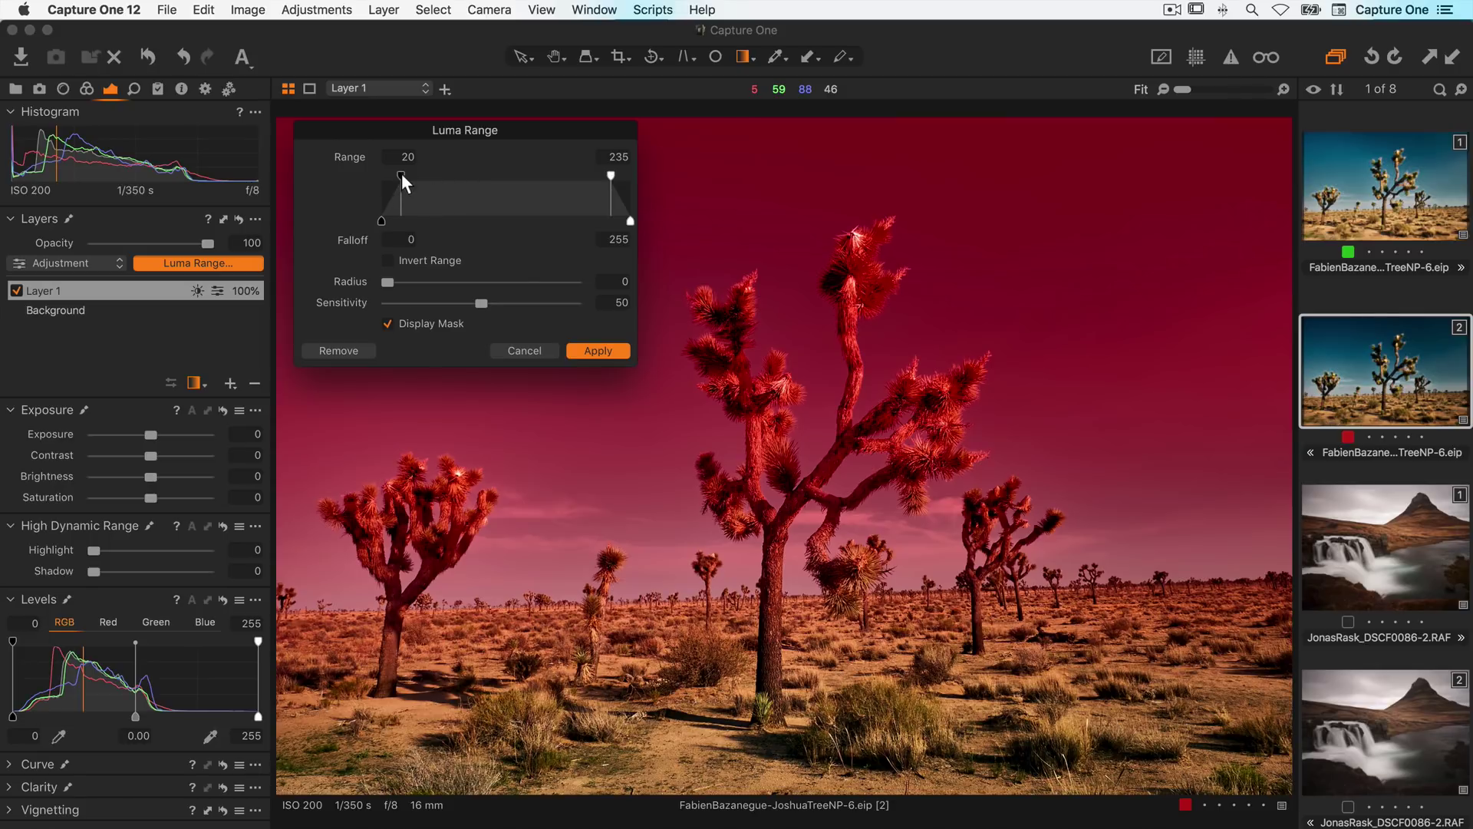
left_click_drag(401, 175, 427, 221)
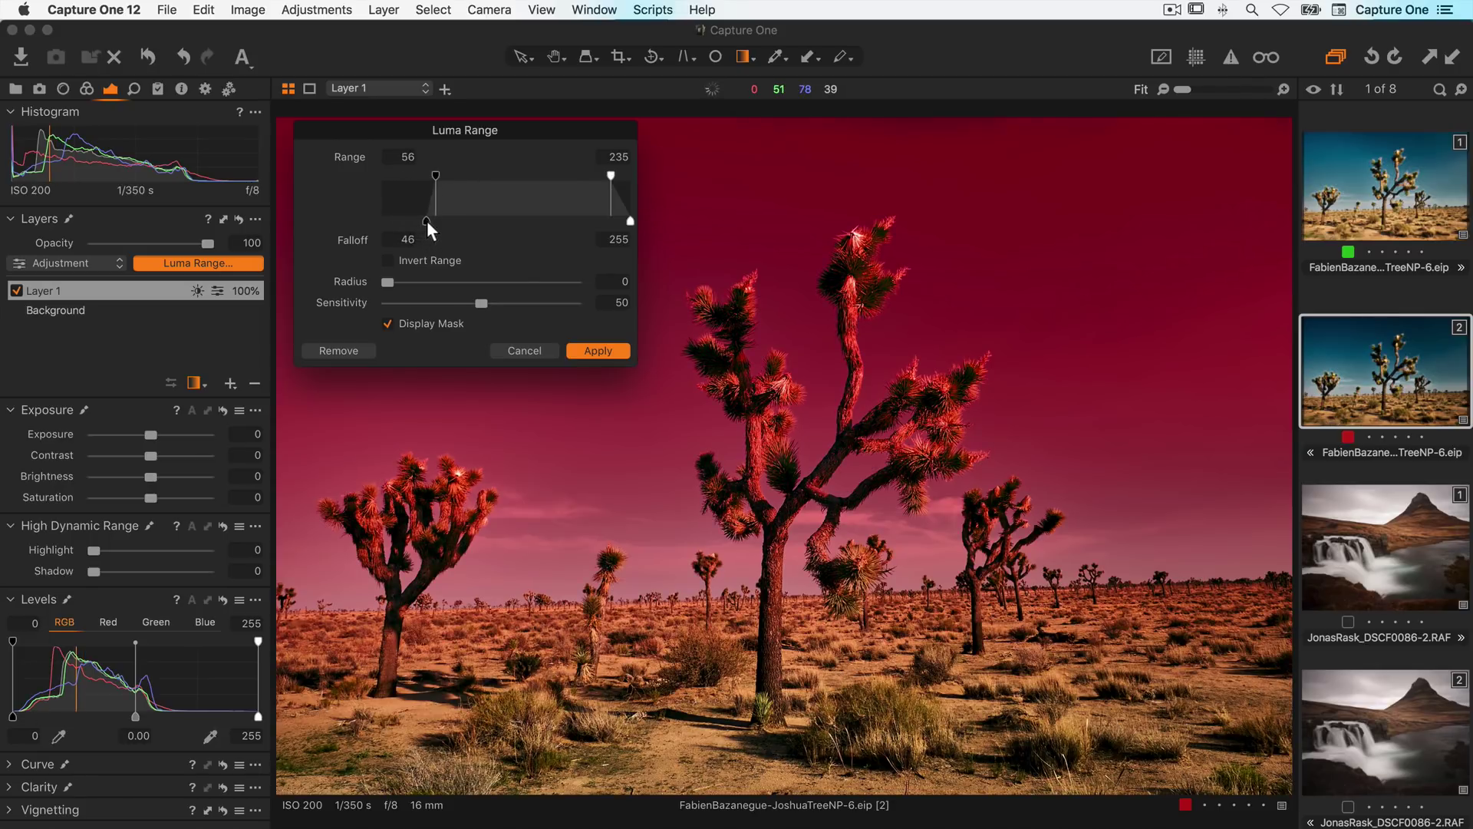
left_click_drag(611, 175, 555, 173)
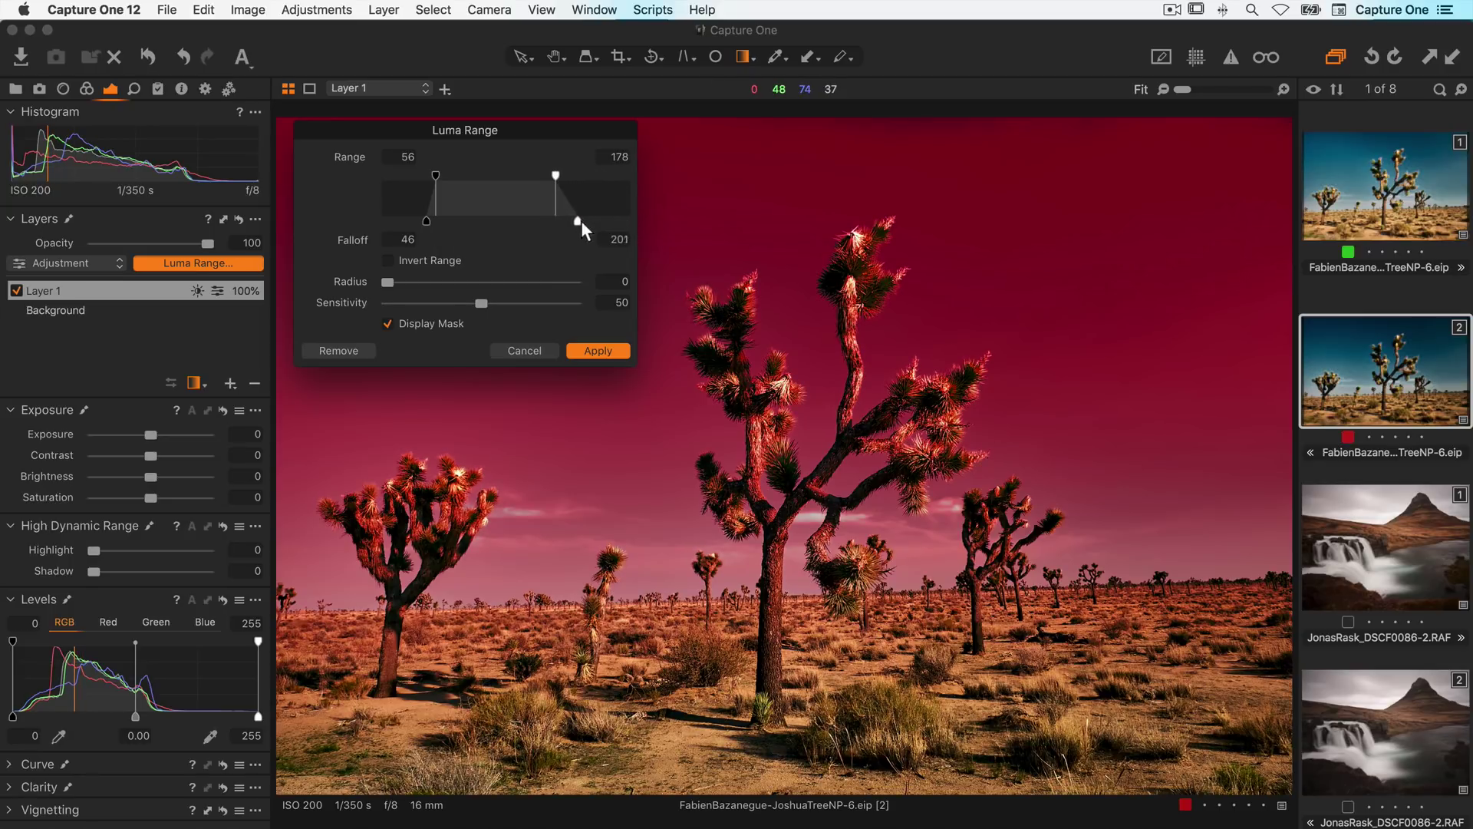
left_click_drag(579, 223, 589, 222)
left_click_drag(389, 281, 510, 302)
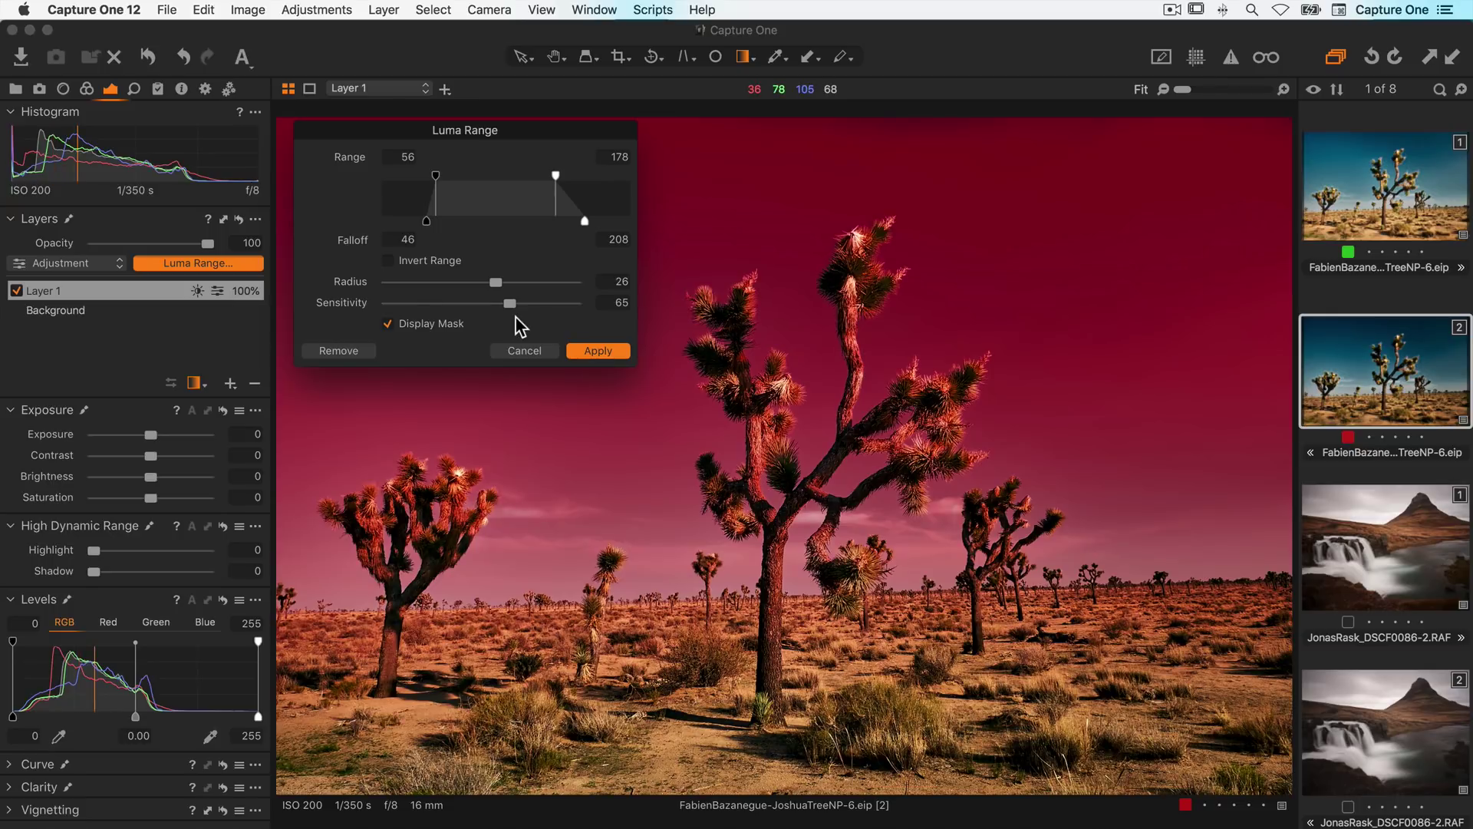
left_click(583, 353)
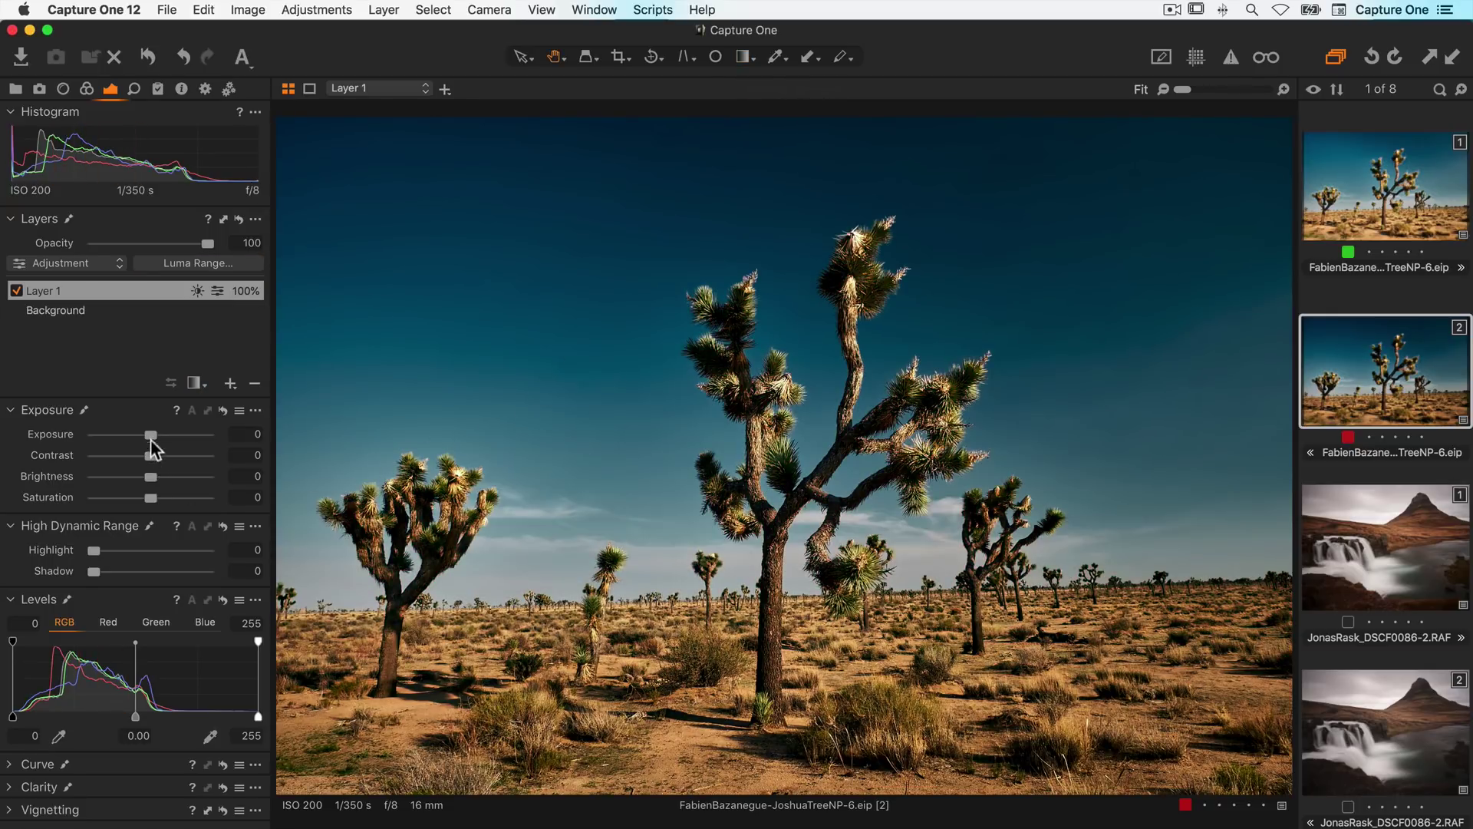
left_click_drag(152, 434, 145, 429)
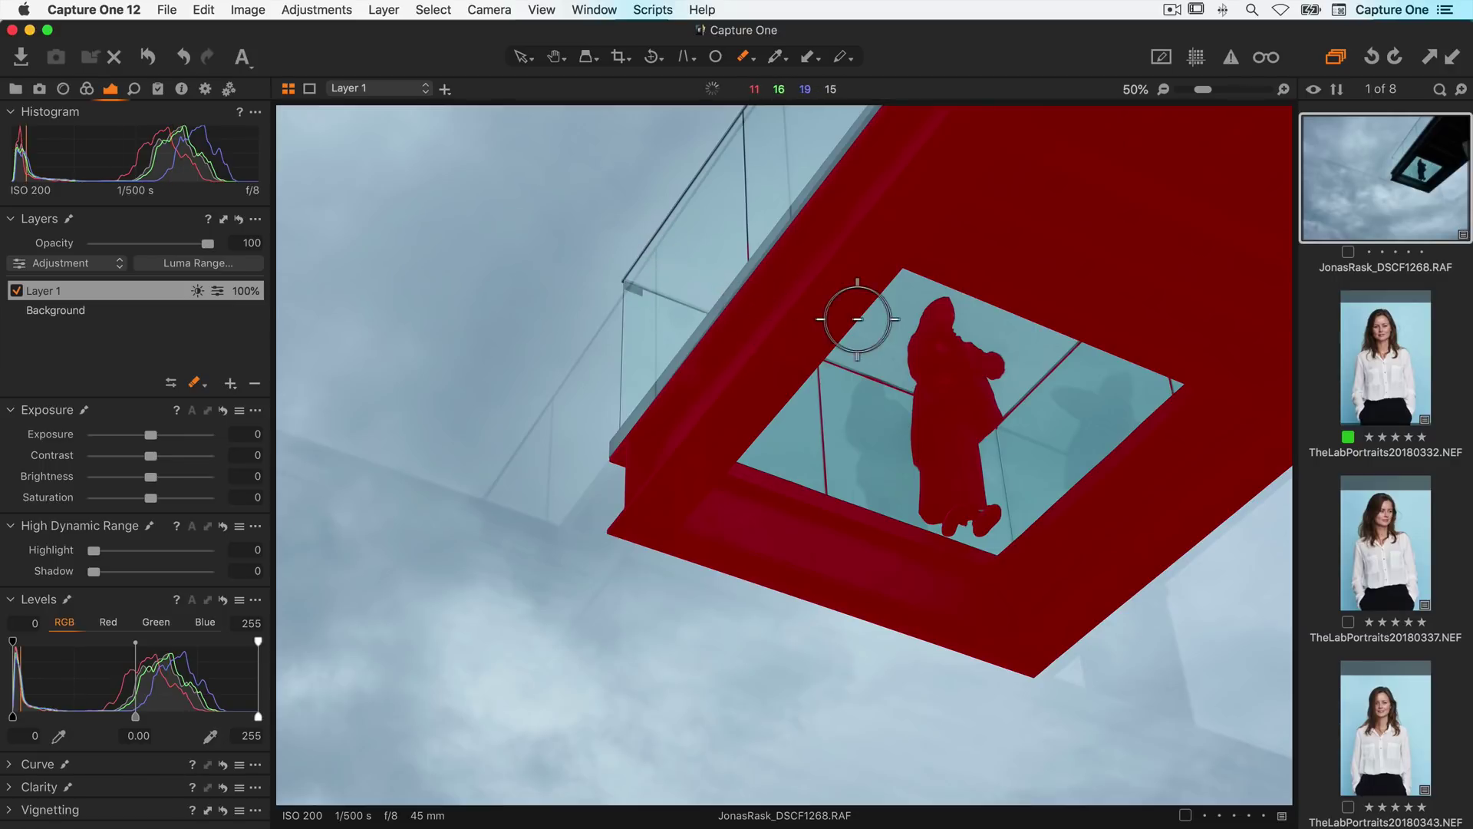
Erase the mask from the window opening and the standing person, then repaint the frame edge
left_click_drag(849, 312, 759, 321)
mouse_move(940, 311)
left_mouse_down()
mouse_move(931, 427)
mouse_move(1008, 464)
mouse_move(998, 495)
mouse_move(956, 510)
mouse_move(943, 495)
mouse_move(984, 465)
left_mouse_up()
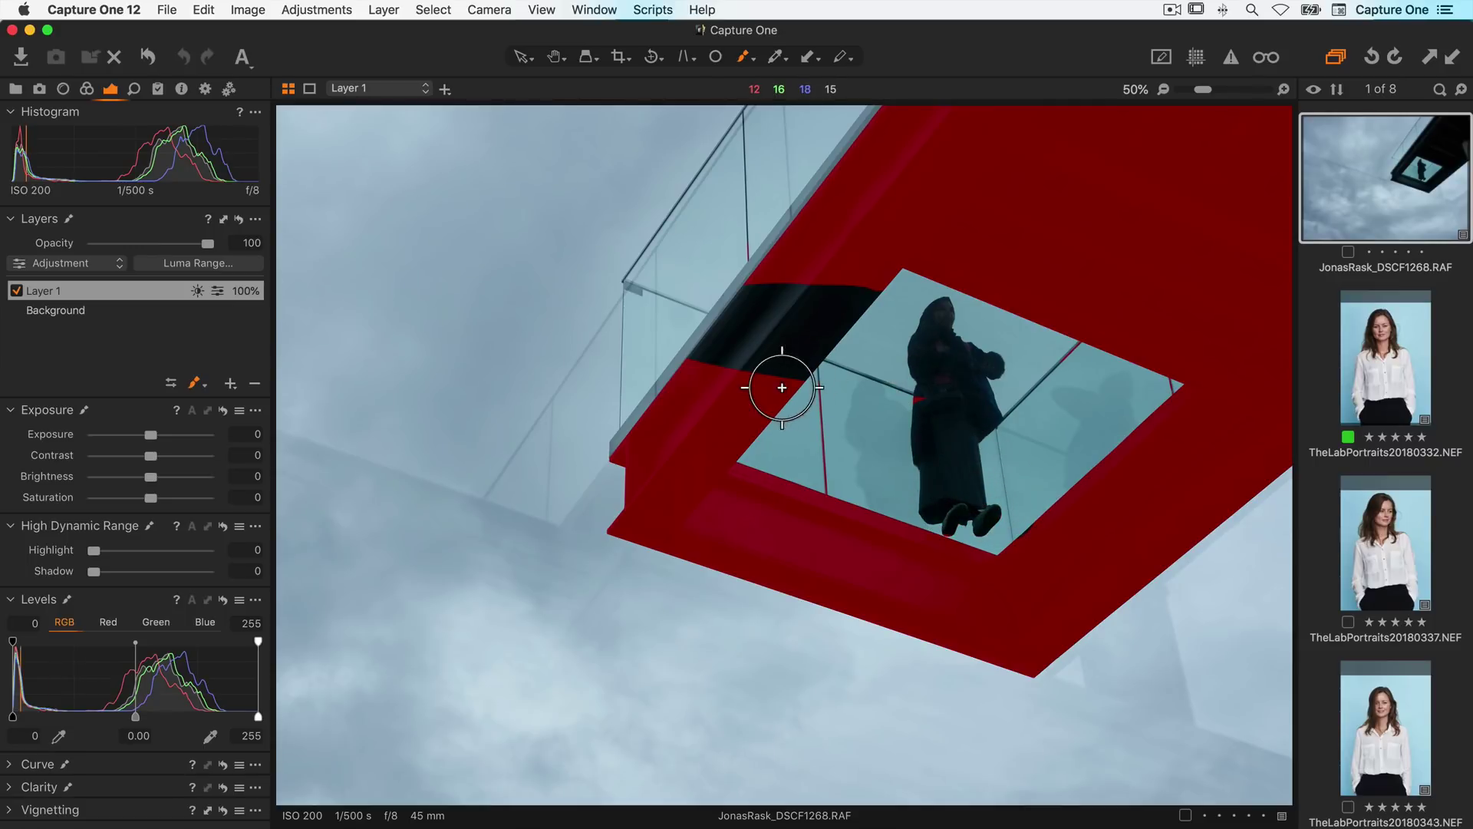
mouse_move(776, 384)
left_mouse_down()
mouse_move(866, 282)
mouse_move(725, 378)
mouse_move(790, 282)
mouse_move(708, 355)
left_mouse_up()
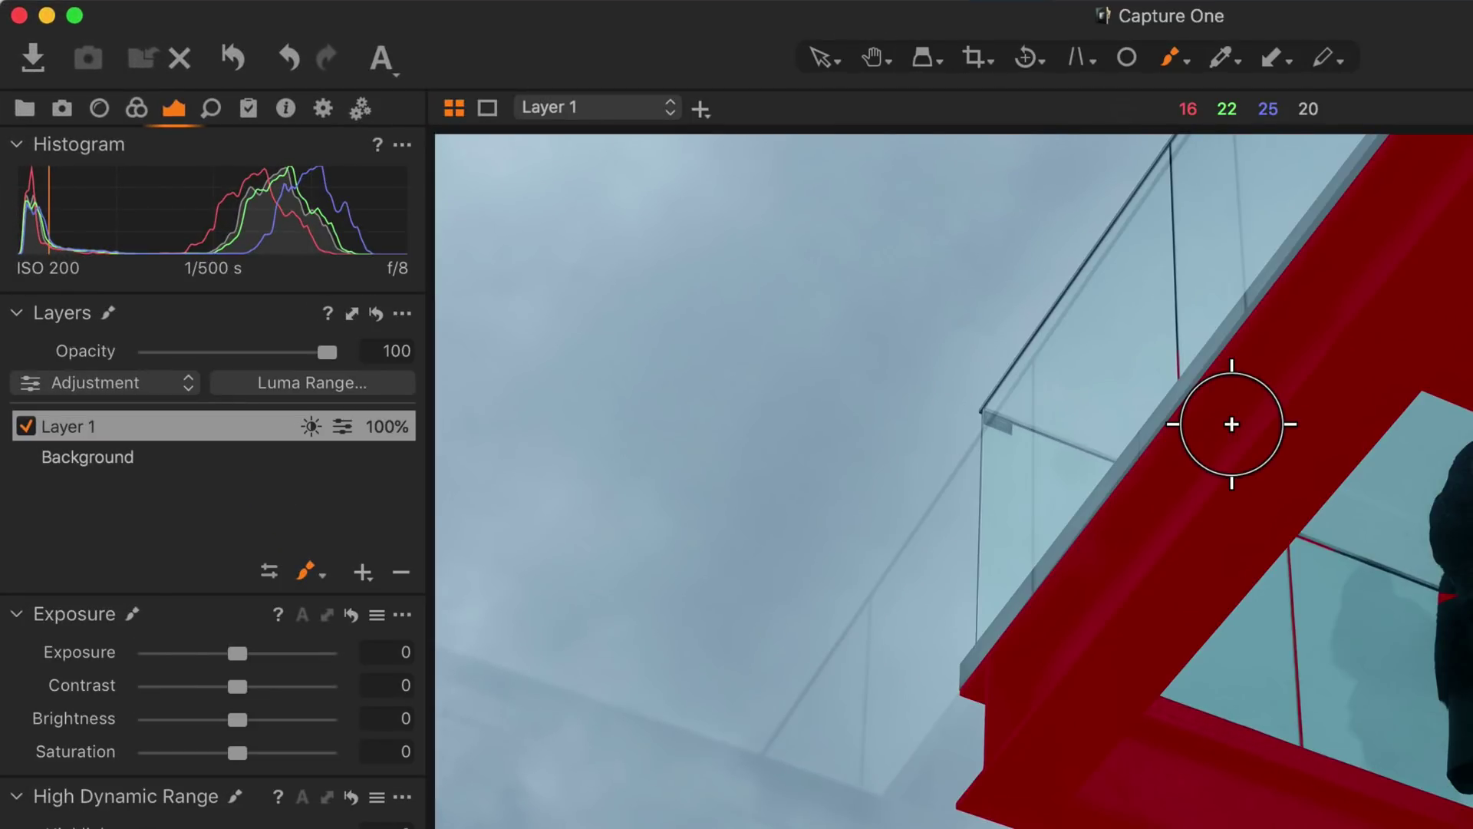
Rasterize Layer 1's mask on the glass balcony photo
left_click(253, 429)
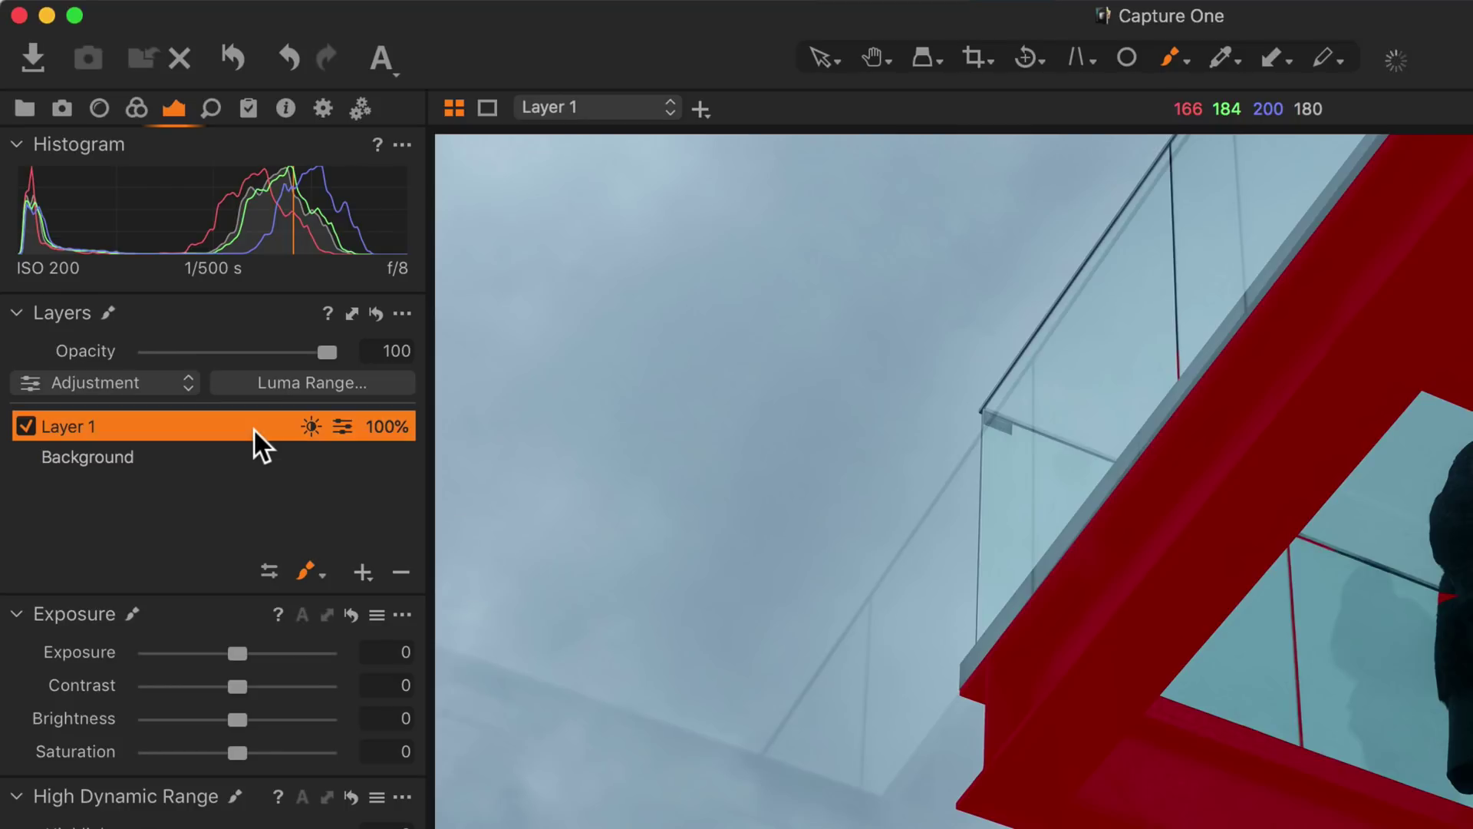
right_click(247, 425)
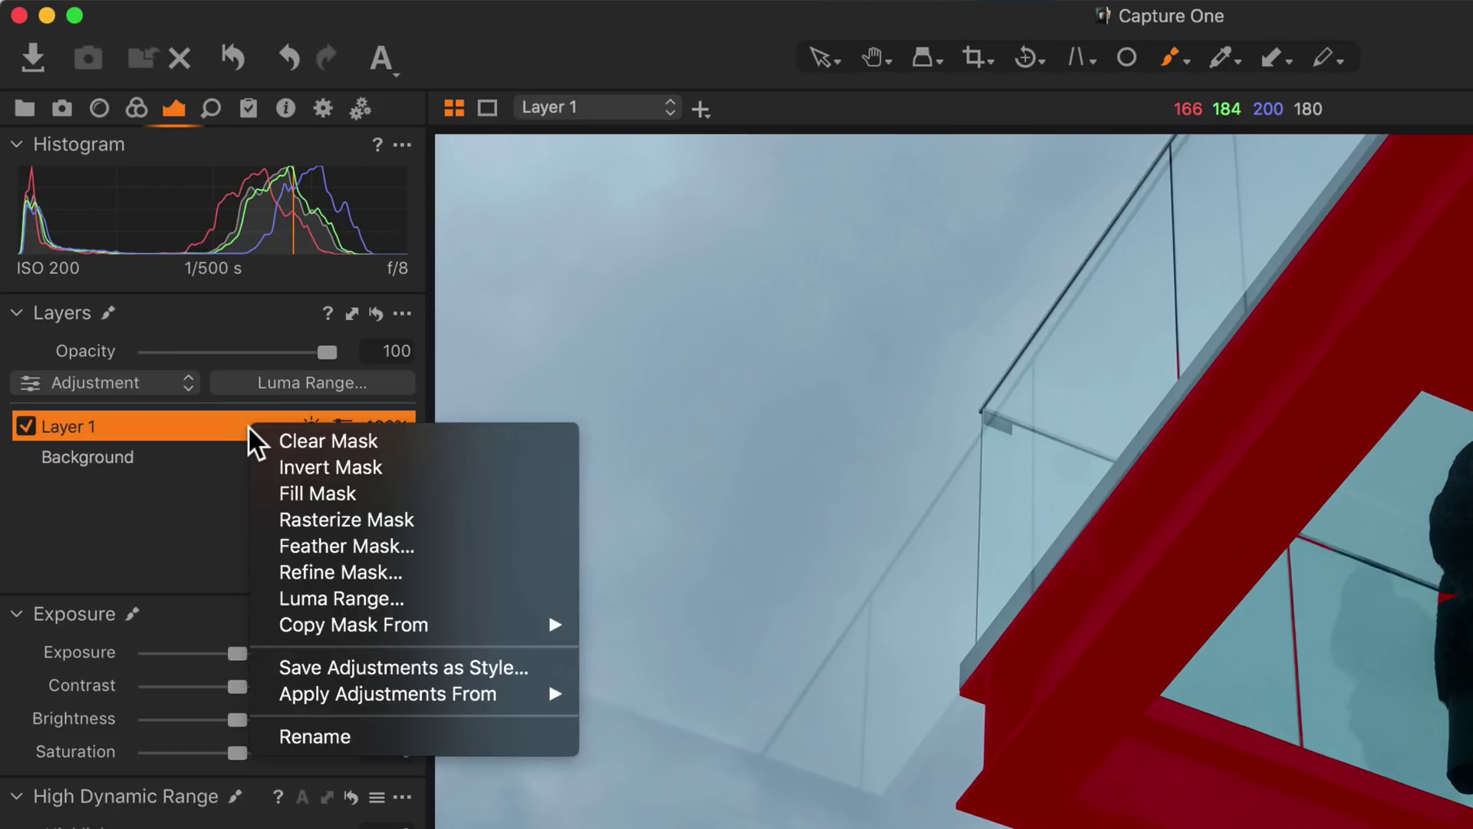
left_click(257, 517)
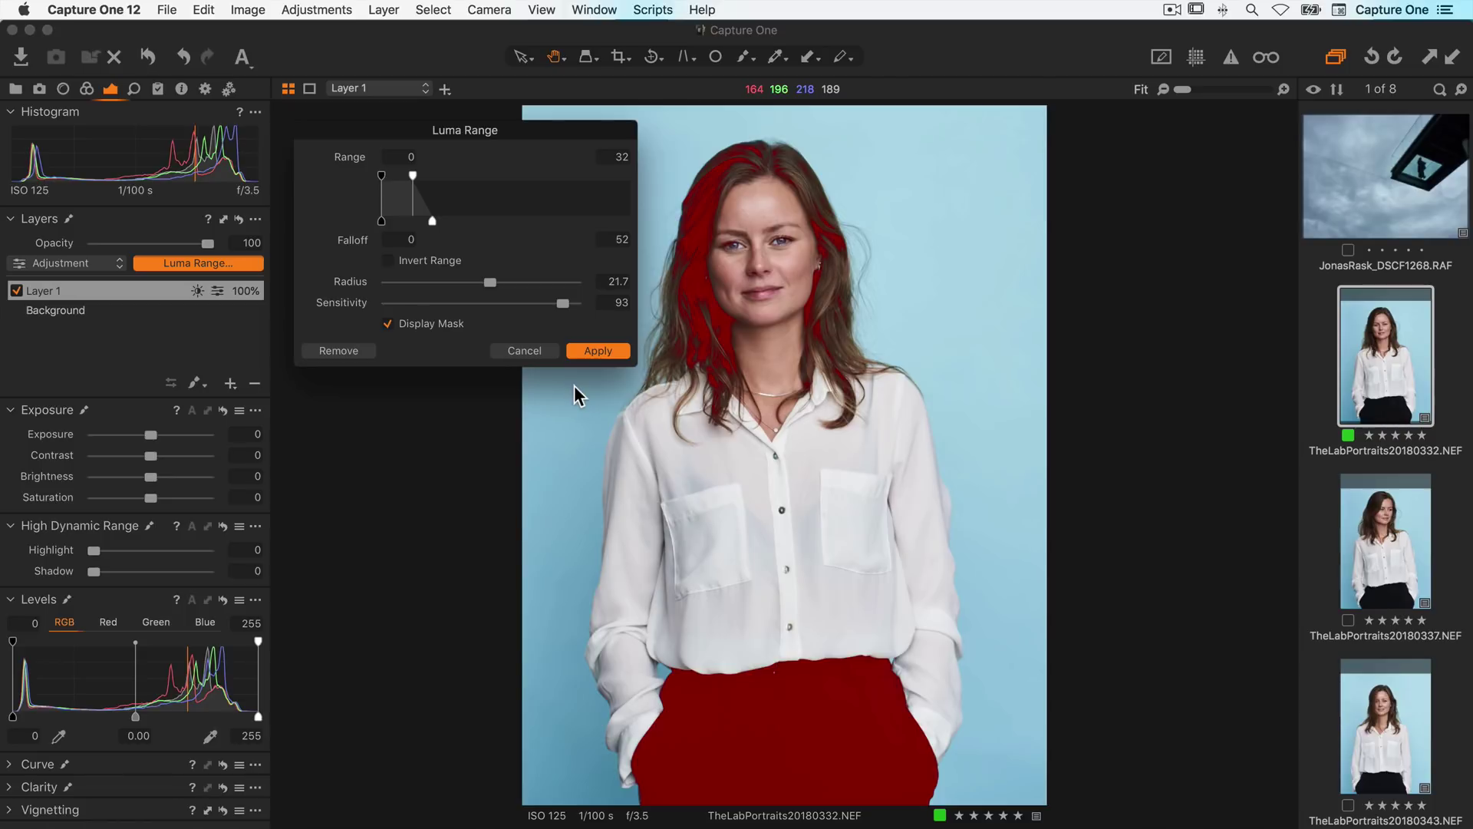
Apply the hair-and-trousers mask, copy it to all three portraits, and reopen the middle one's Luma Range
left_click(606, 353)
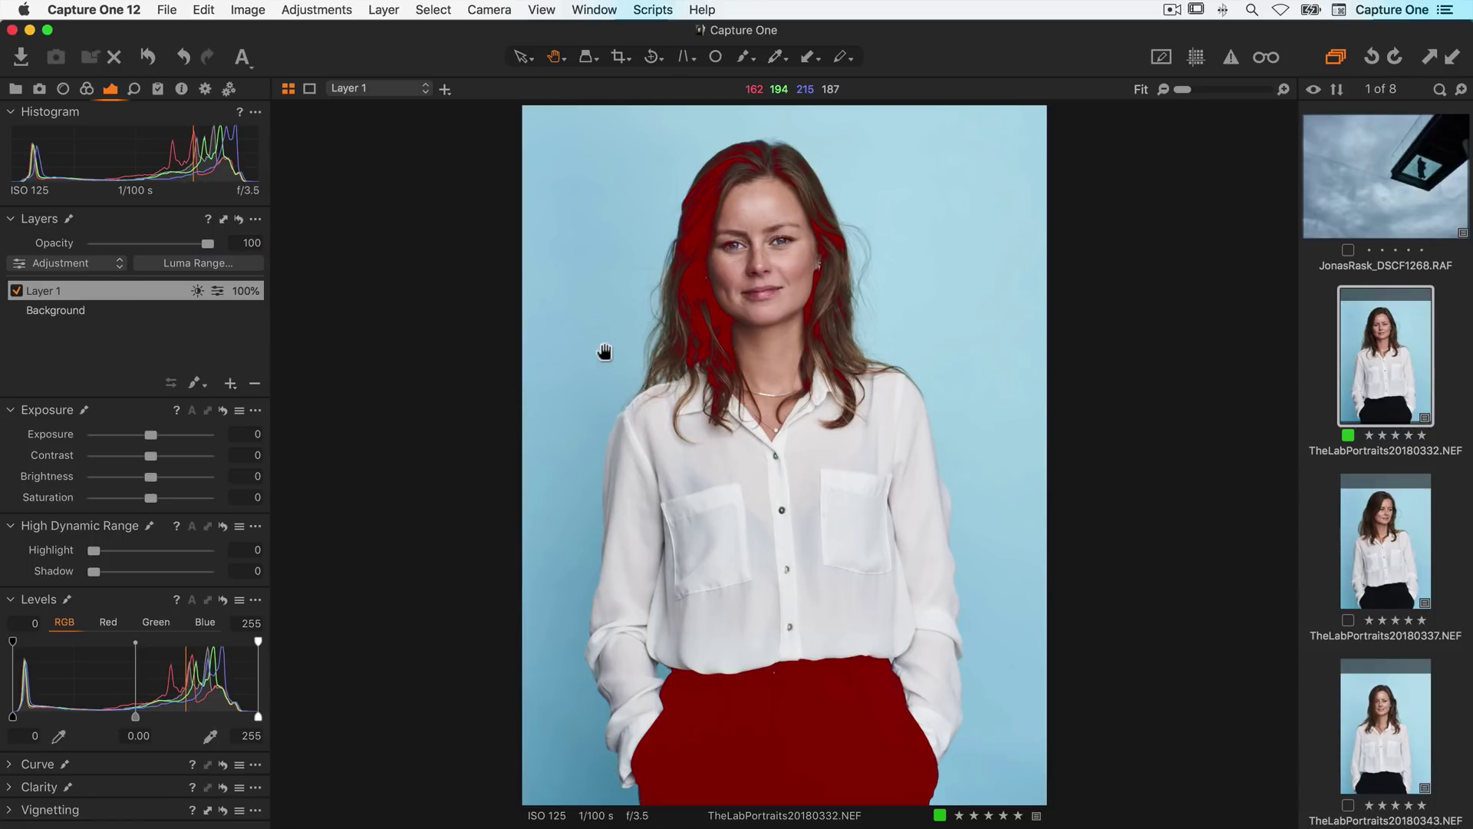
left_click(1382, 735, "shift")
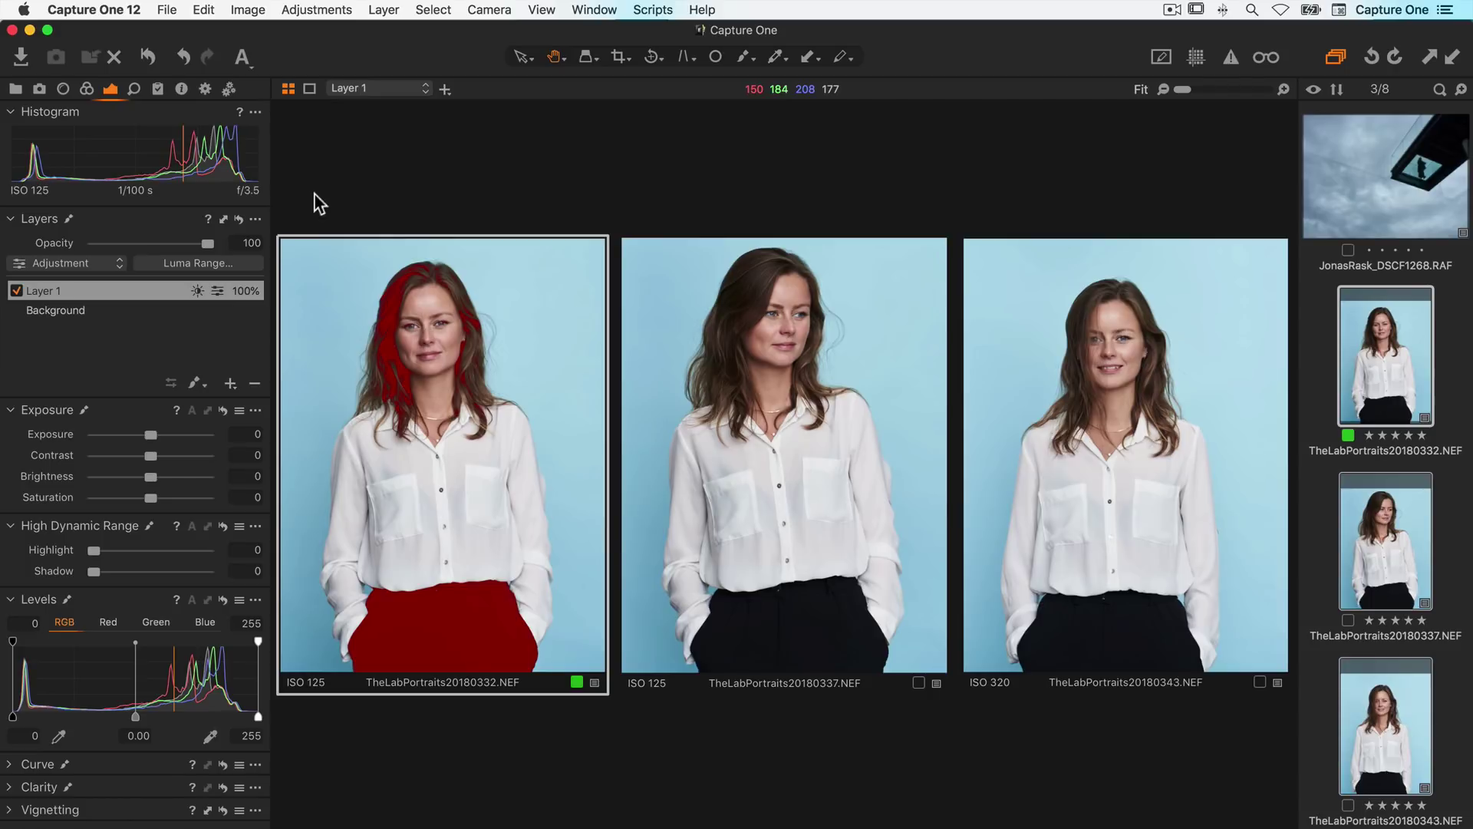
left_click(223, 220, "shift")
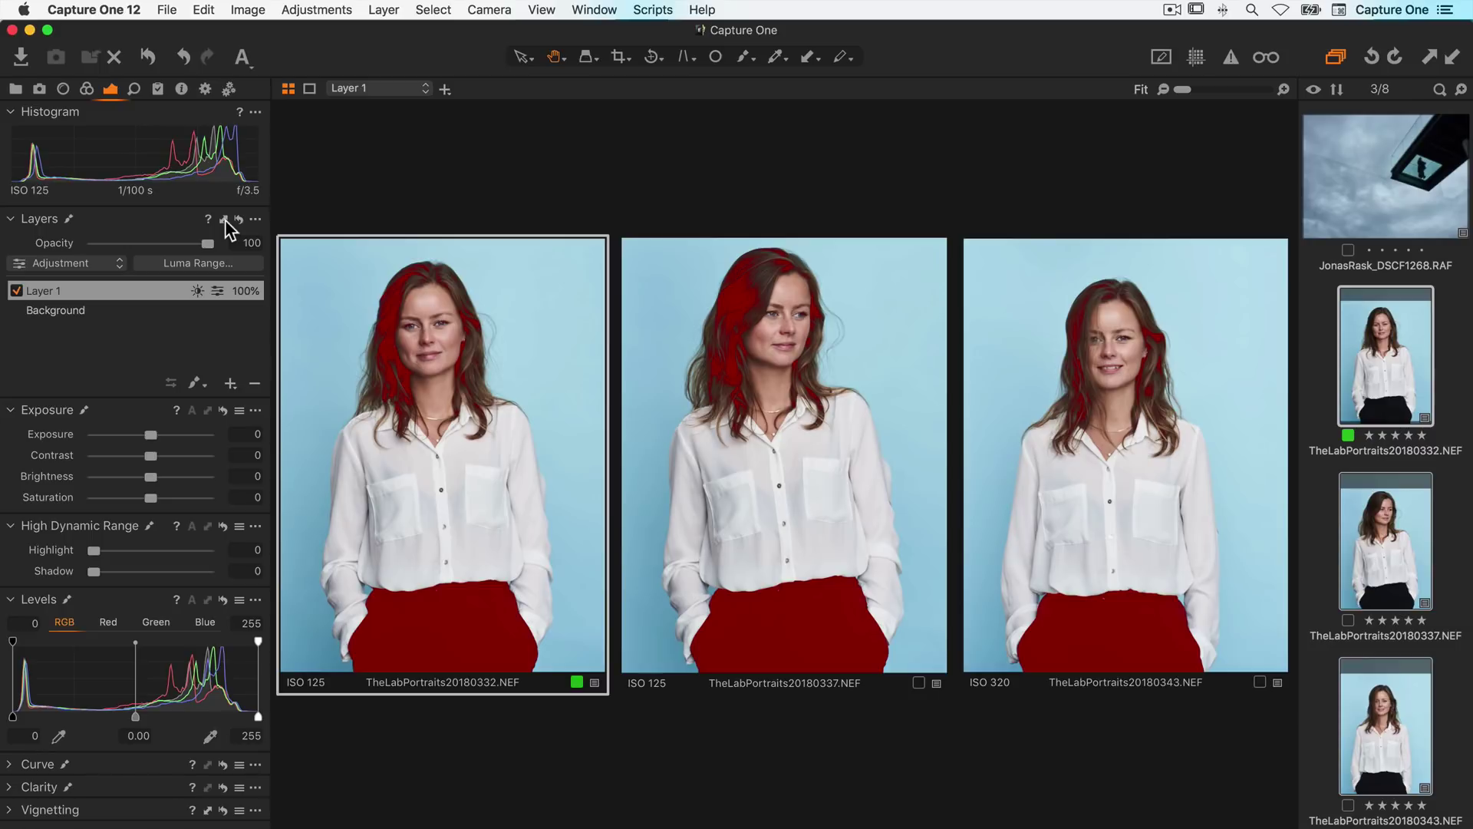
left_click(752, 371)
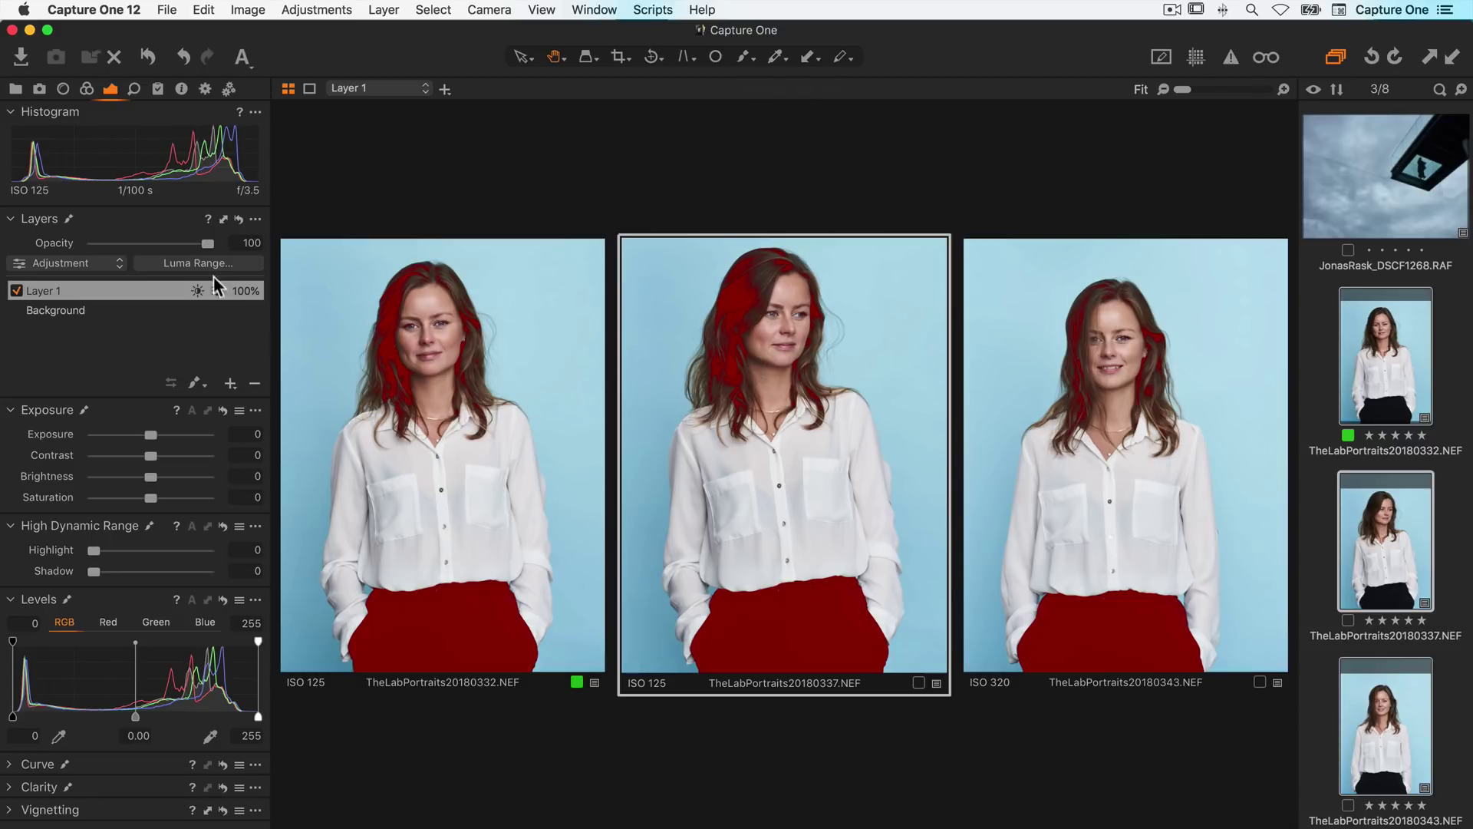
left_click(207, 263)
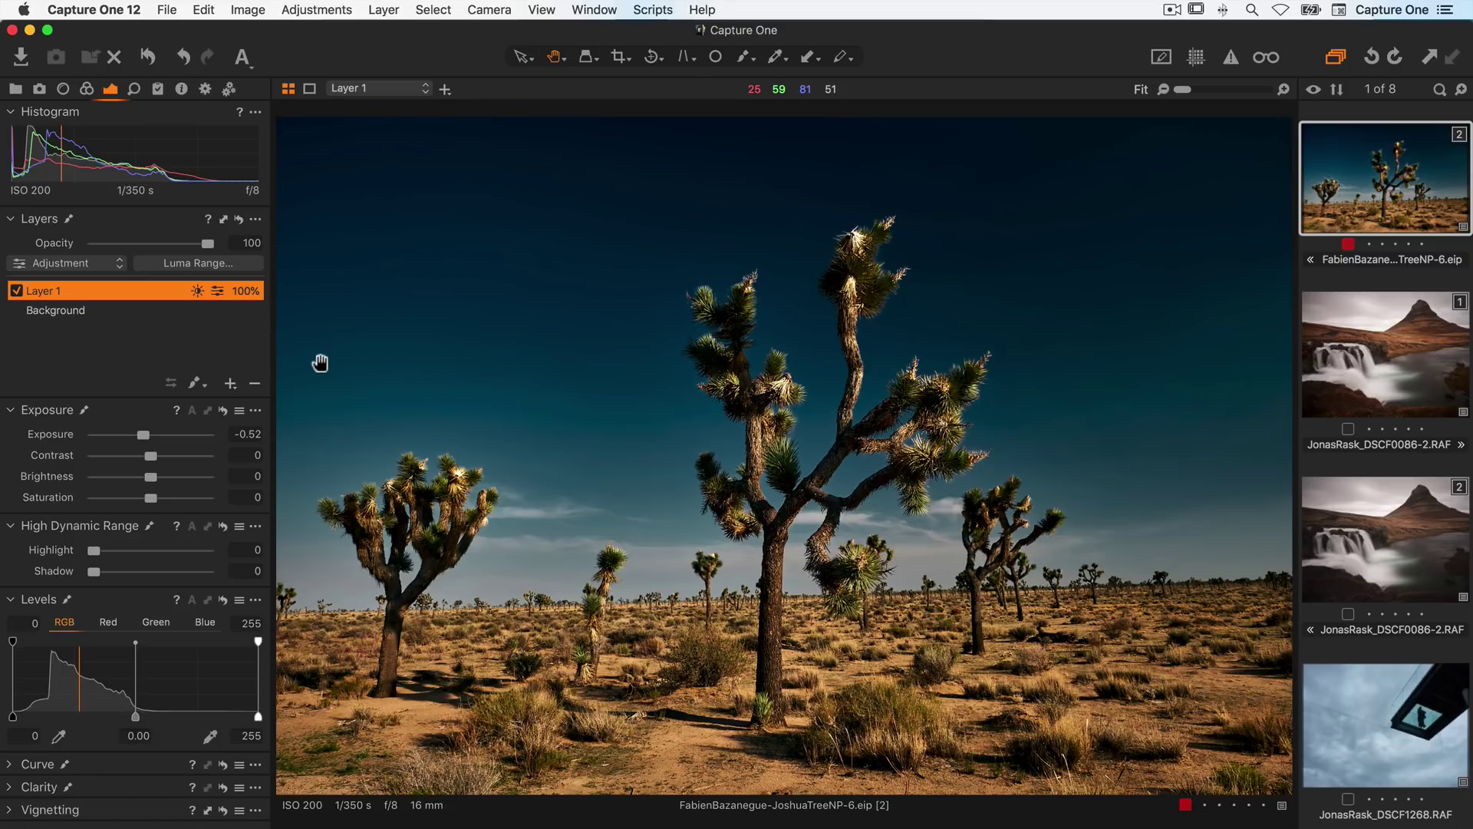
Show Layer 1's mask on the Joshua tree photo as grayscale, then reopen its Luma Range settings
left_click(199, 383)
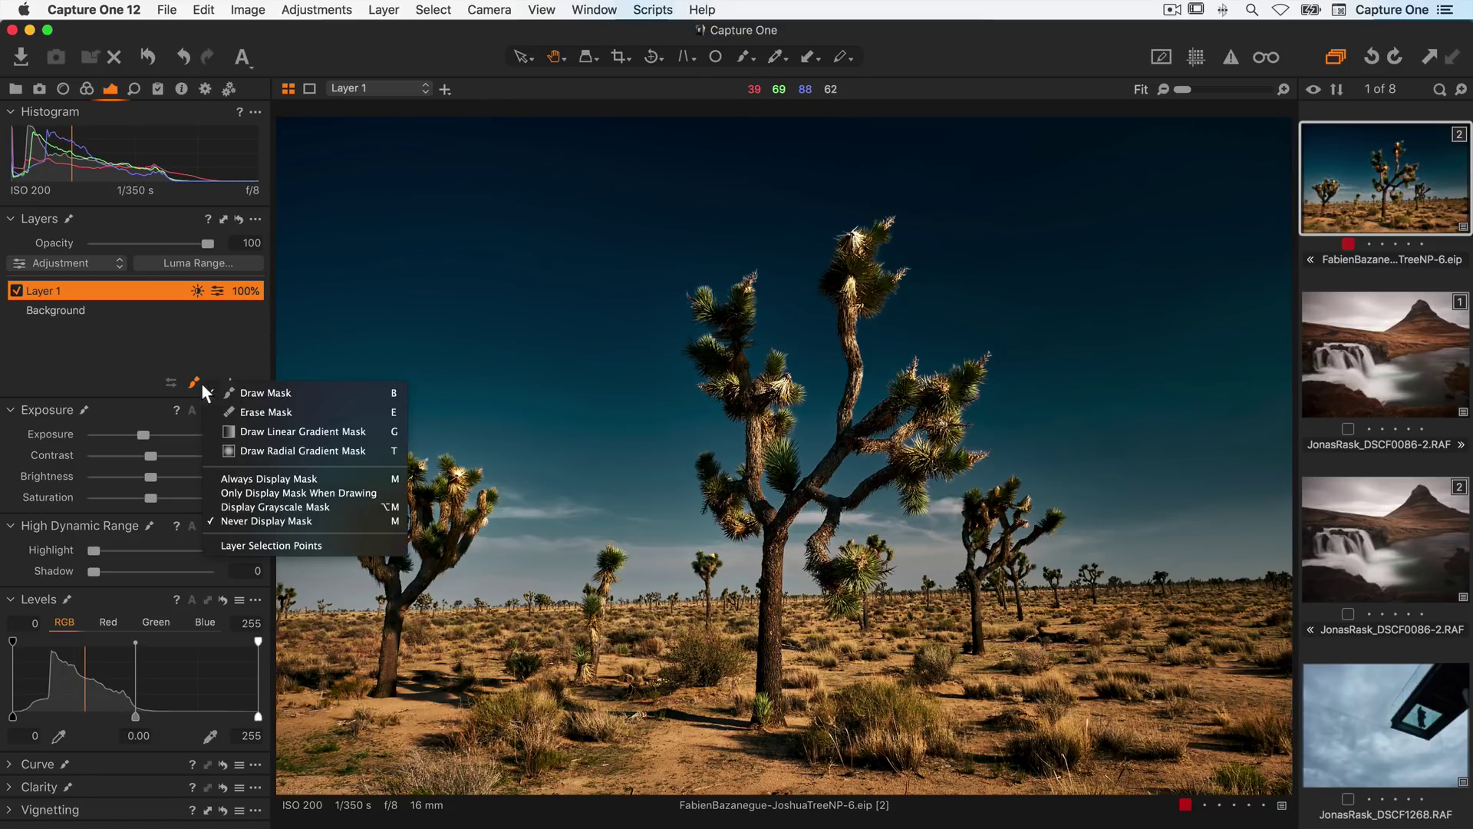
left_click(217, 507)
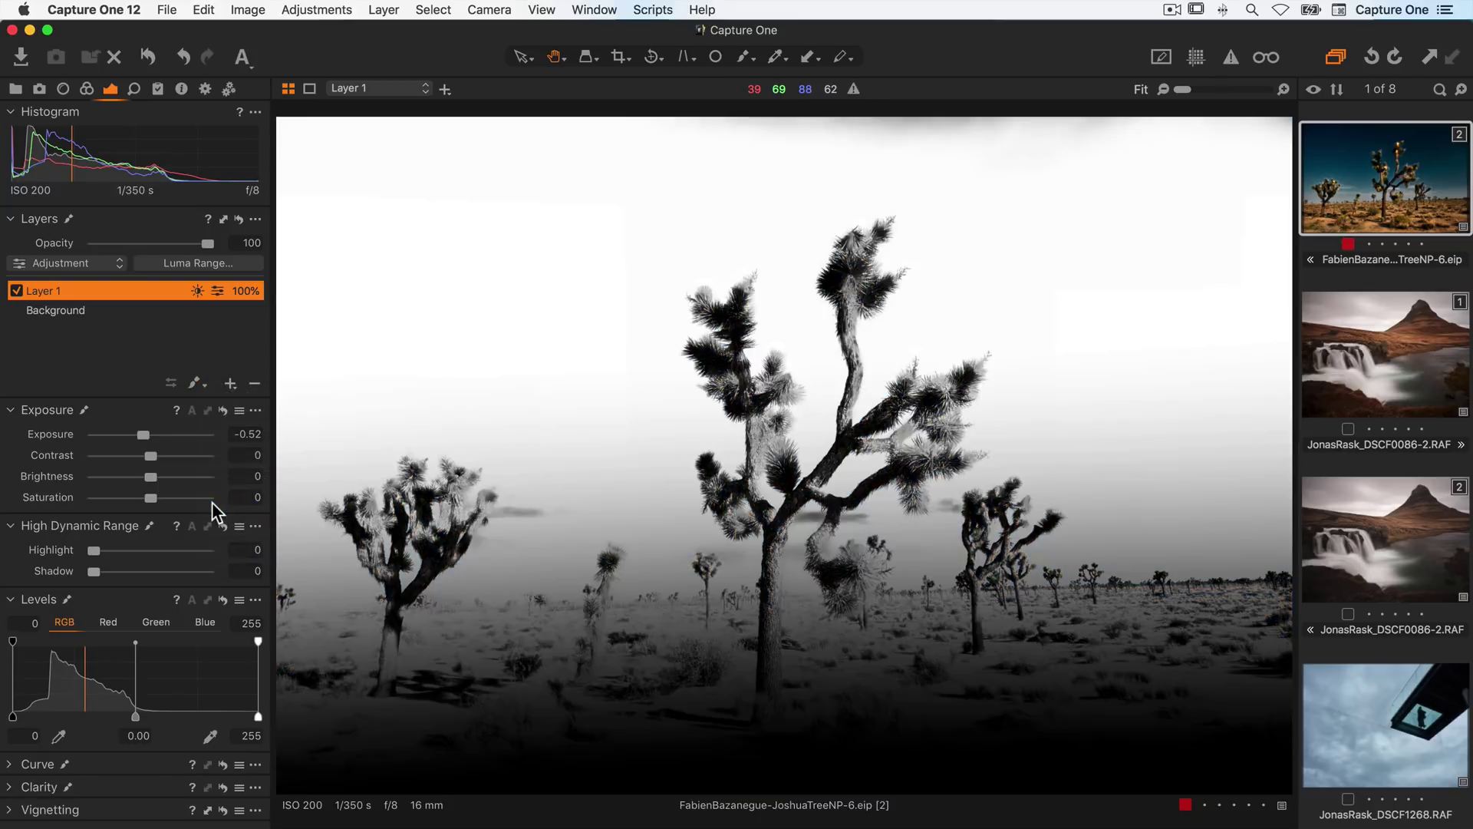
left_click(239, 266)
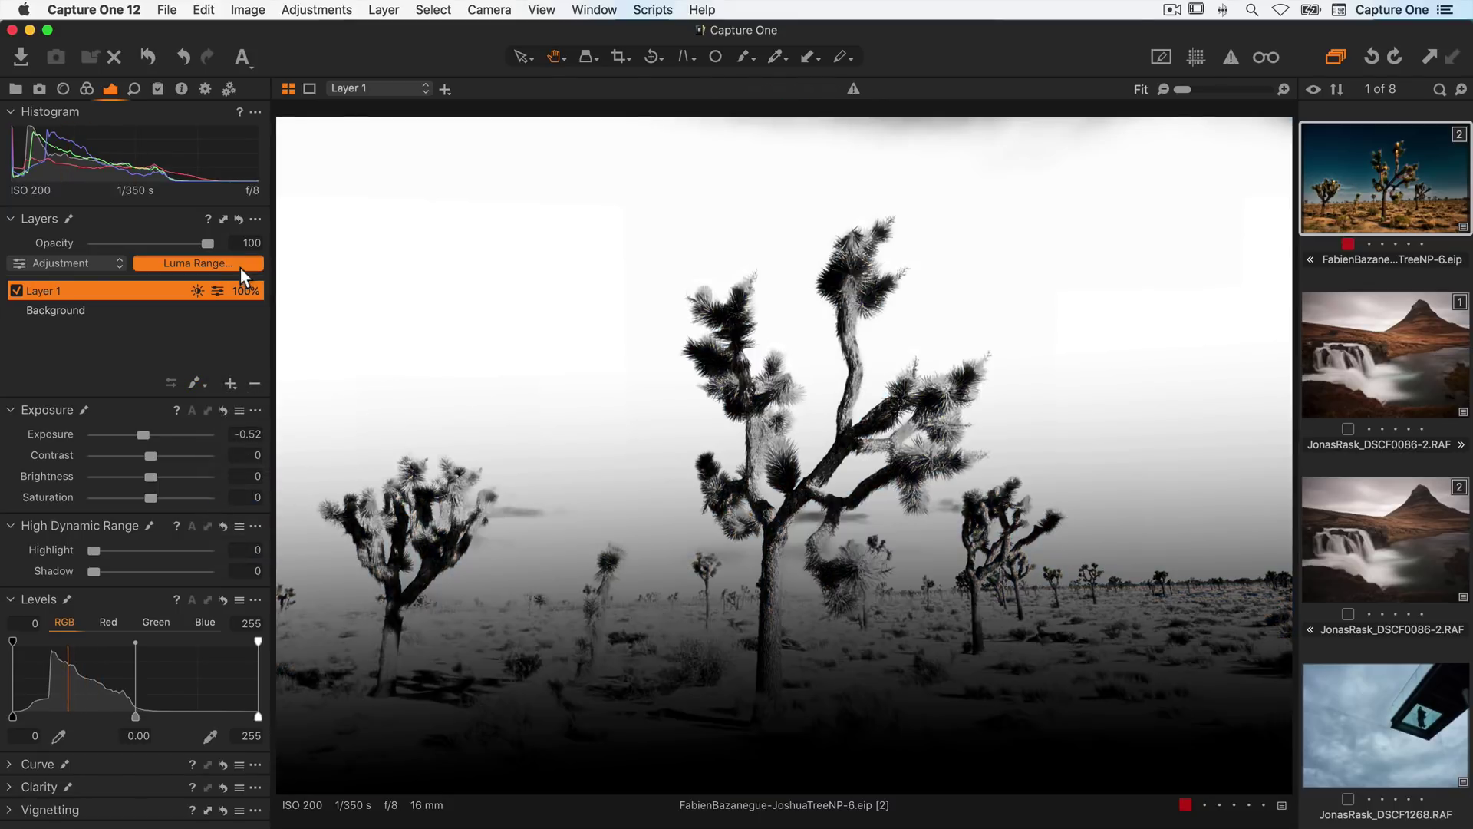